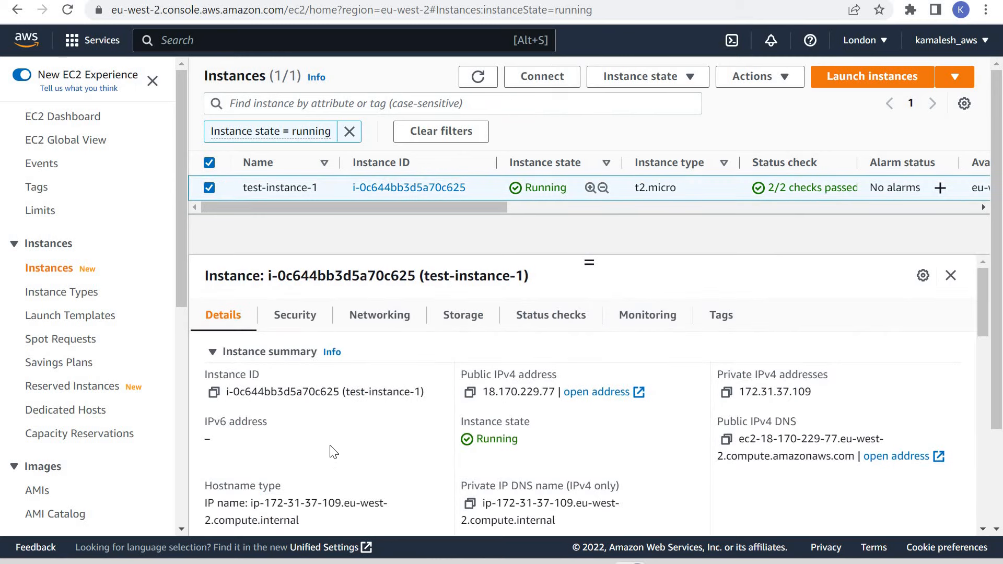
Examine the hostname in test-instance-1's details, highlighting its domain suffix eu-west-2.compute.internal.
{"action": "scroll", "coordinate": [243, 358], "scroll_direction": "down", "scroll_amount": 3}
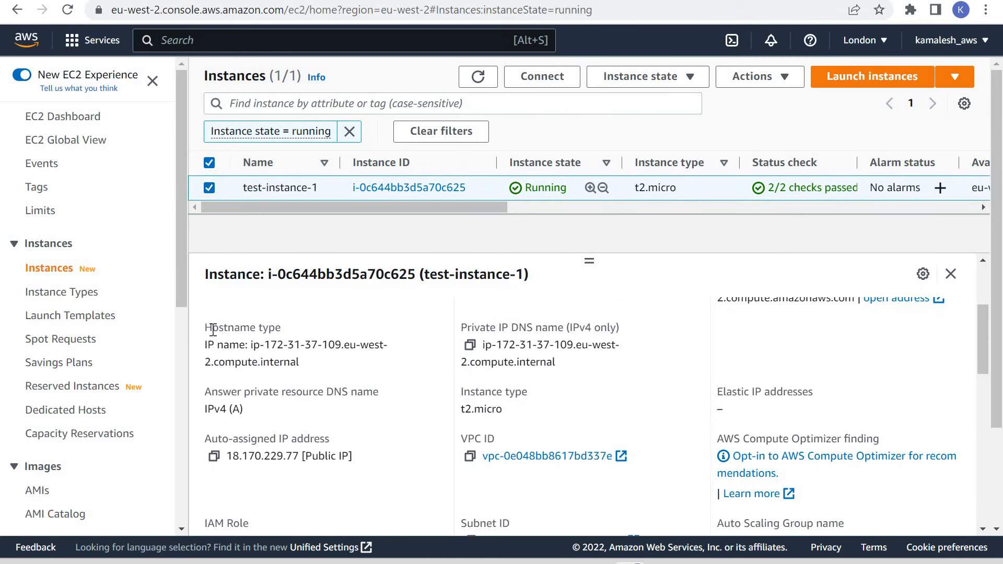
{"action": "left_click_drag", "start_coordinate": [384, 344], "coordinate": [387, 362]}
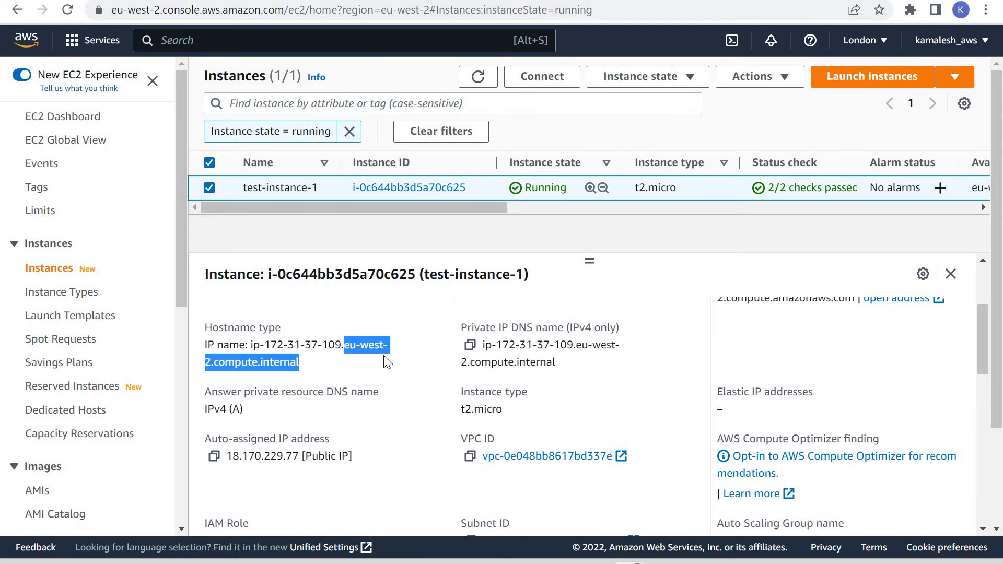
{"action": "left_click", "coordinate": [346, 368]}
{"action": "scroll", "coordinate": [347, 441], "scroll_direction": "up", "scroll_amount": 3}
{"action": "scroll", "coordinate": [274, 352], "scroll_direction": "down", "scroll_amount": 3}
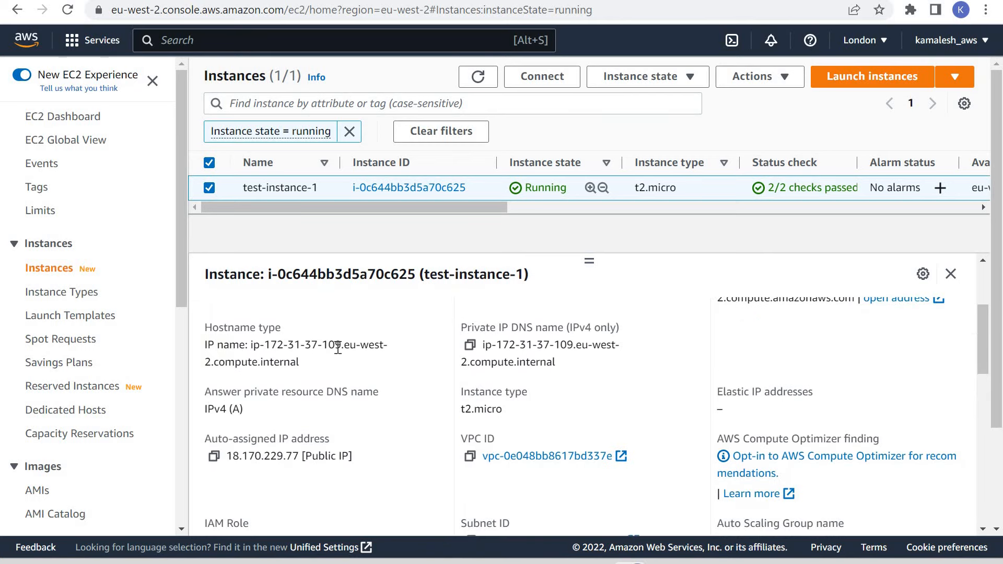
{"action": "left_click_drag", "start_coordinate": [342, 345], "coordinate": [362, 377]}
{"action": "left_click", "coordinate": [365, 341]}
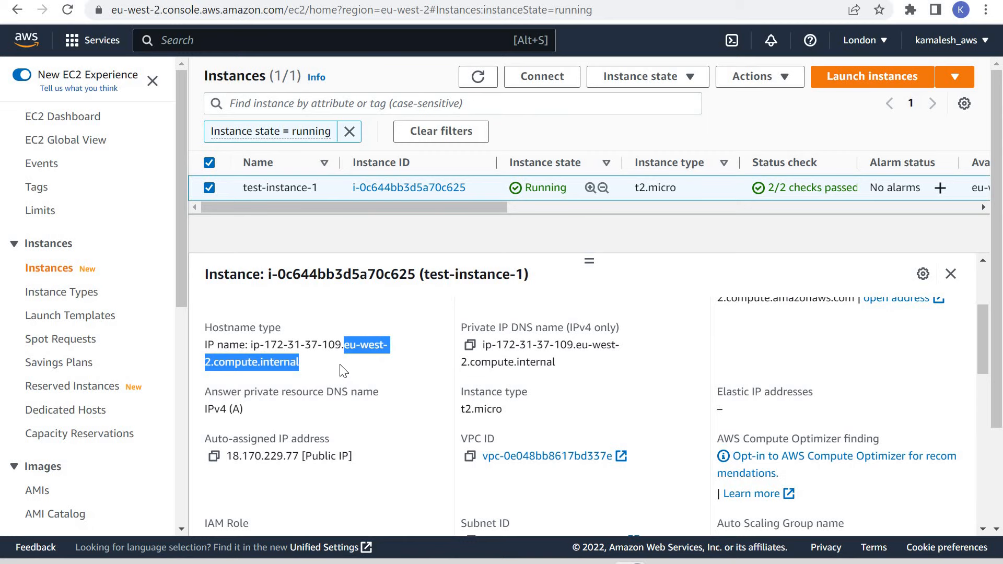
{"action": "left_click", "coordinate": [351, 346]}
{"action": "left_click_drag", "start_coordinate": [344, 344], "coordinate": [360, 376]}
{"action": "left_click", "coordinate": [354, 372]}
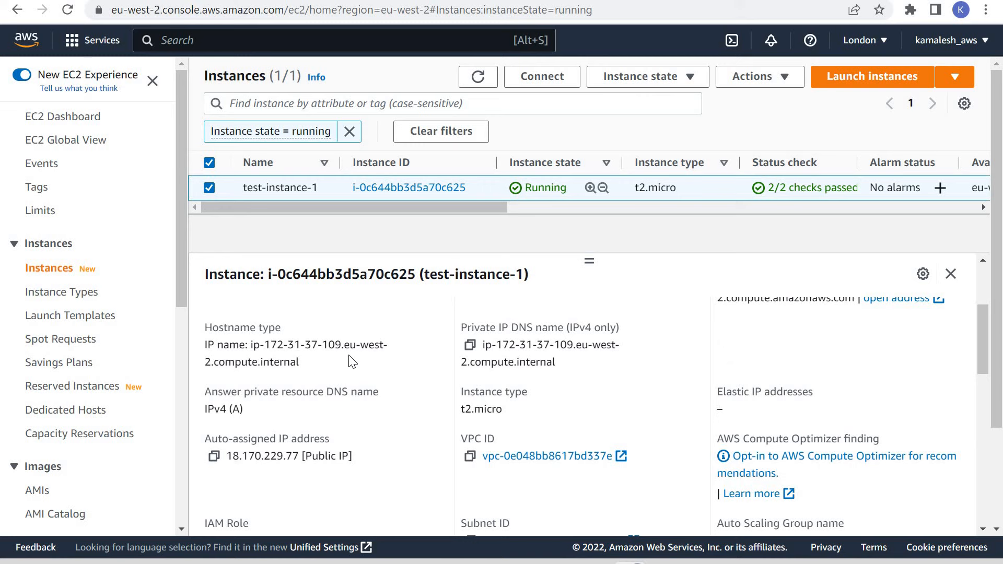
{"action": "left_click_drag", "start_coordinate": [344, 346], "coordinate": [368, 381]}
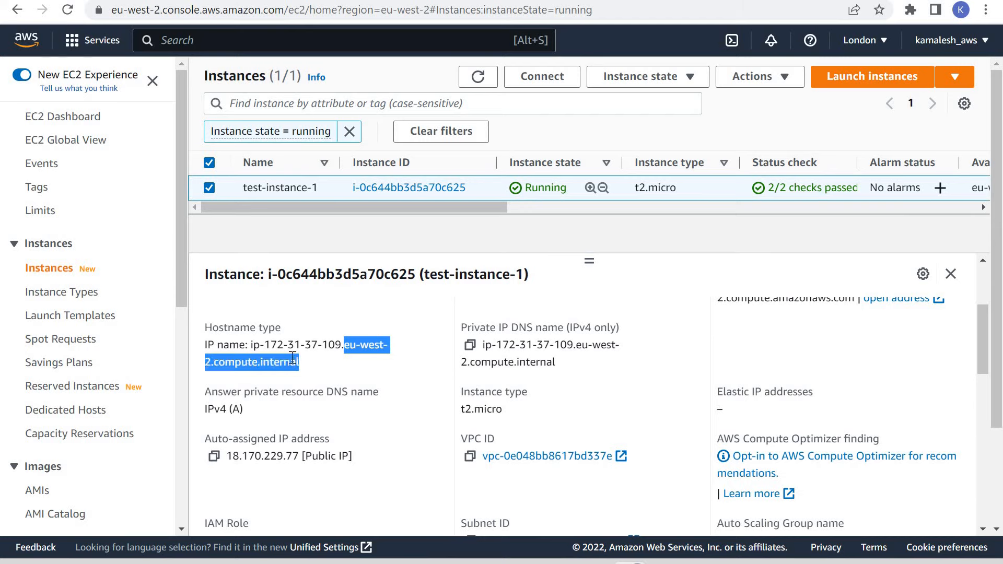
{"action": "left_click", "coordinate": [286, 361]}
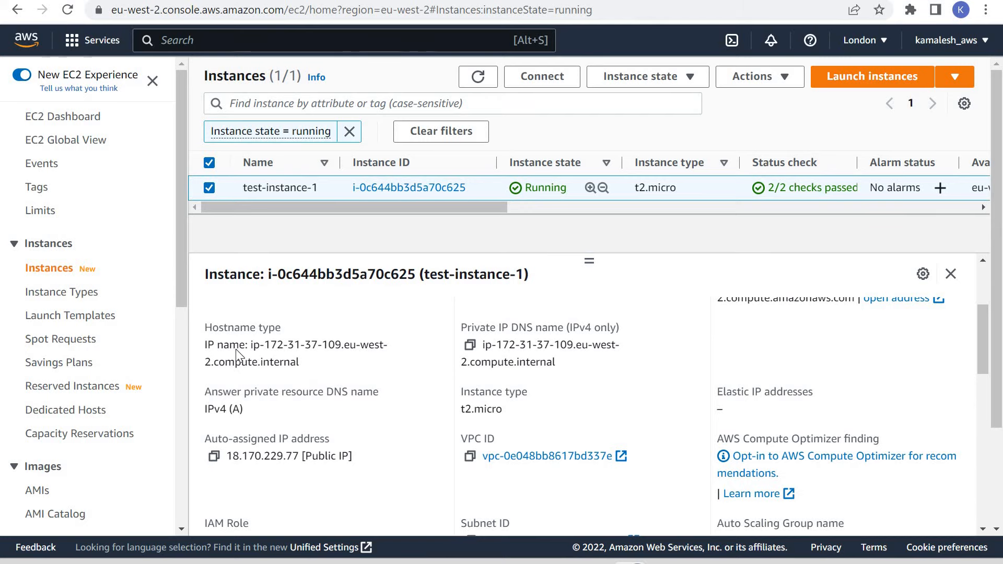
{"action": "scroll", "coordinate": [236, 349], "scroll_direction": "up", "scroll_amount": 3}
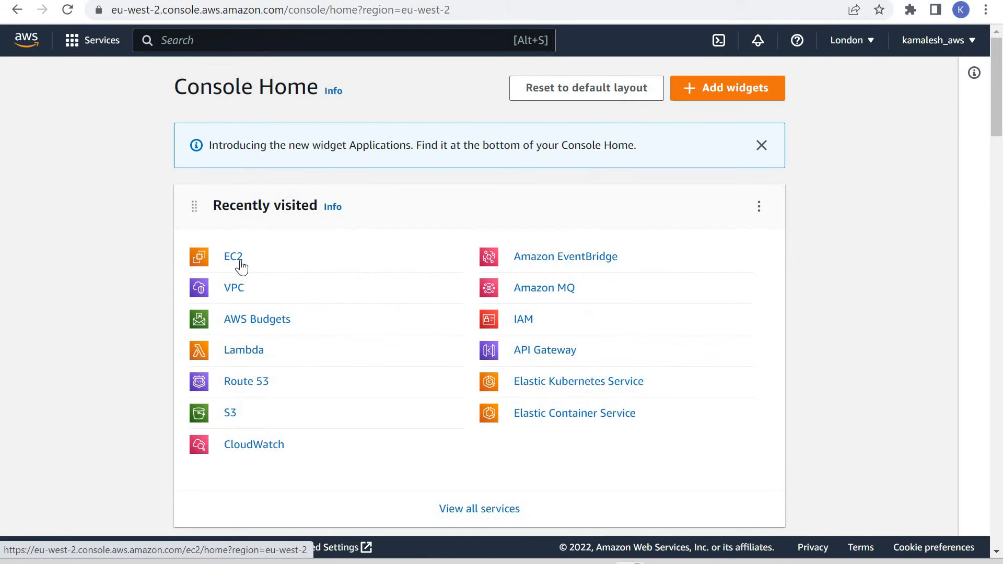
View which DHCP option sets can be associated with the existing VPC, leaving its setting unsaved.
{"action": "left_click", "coordinate": [231, 291]}
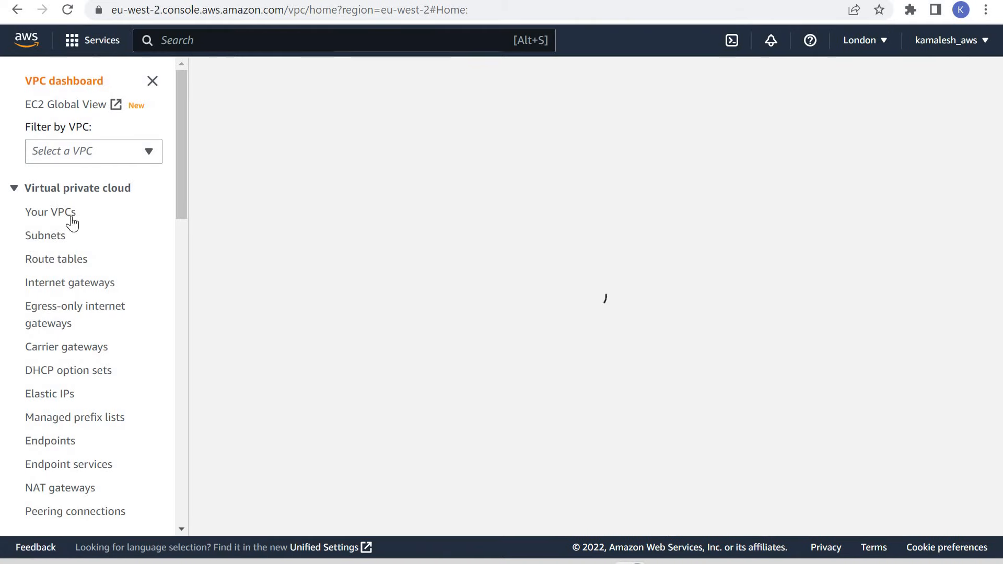
{"action": "left_click", "coordinate": [250, 226]}
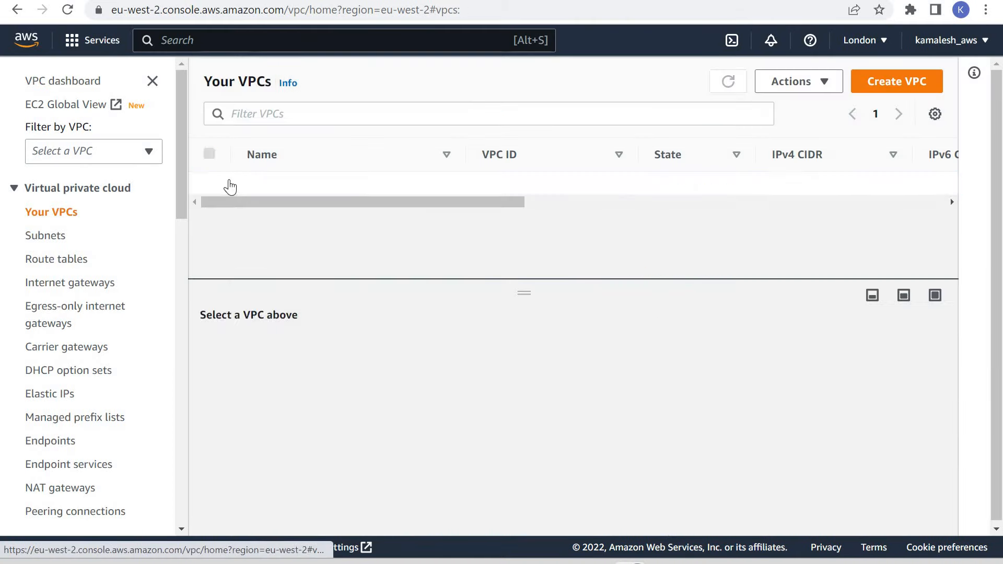
{"action": "left_click_drag", "start_coordinate": [510, 200], "coordinate": [279, 184]}
{"action": "right_click", "coordinate": [278, 184]}
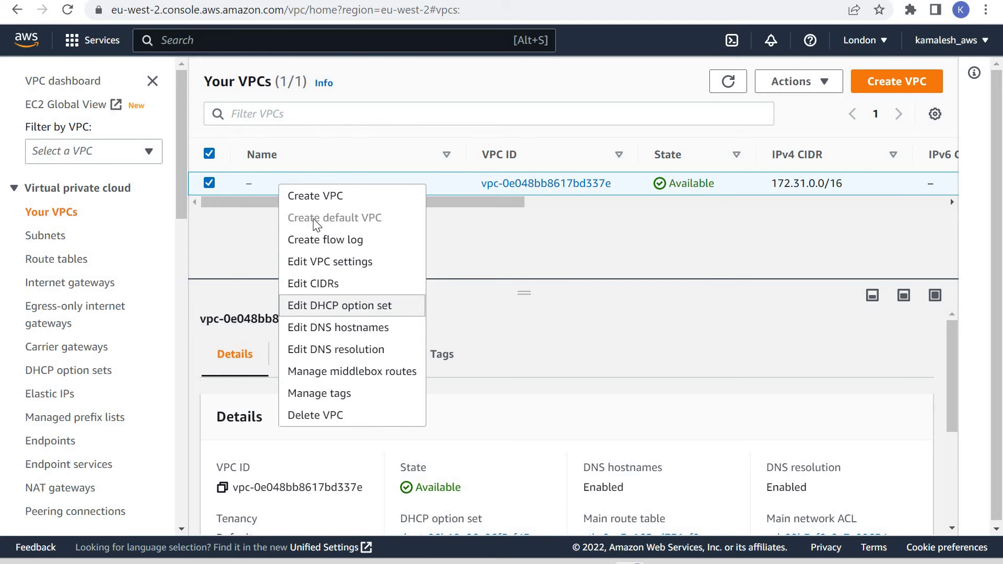
{"action": "left_click", "coordinate": [325, 306]}
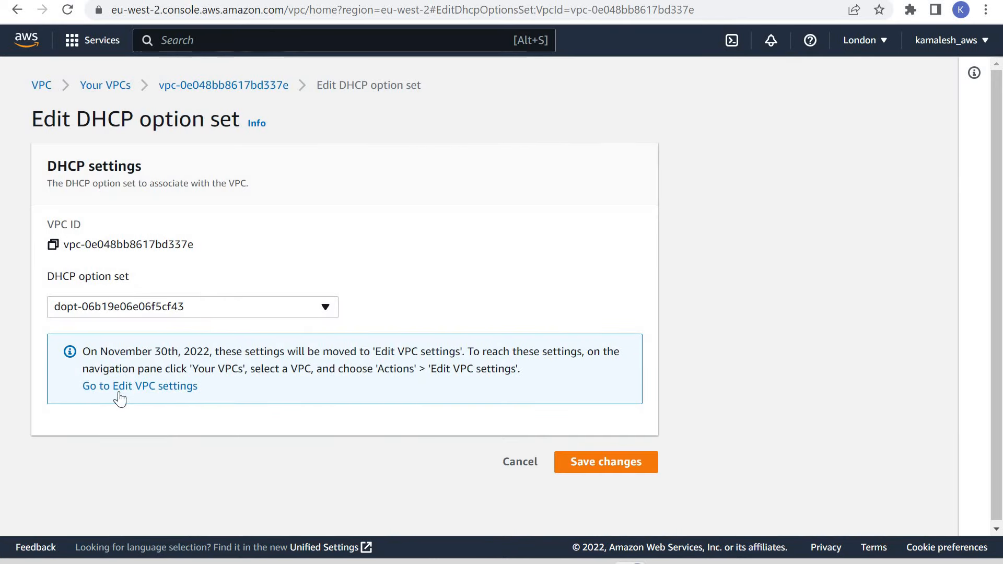
{"action": "left_click", "coordinate": [127, 308]}
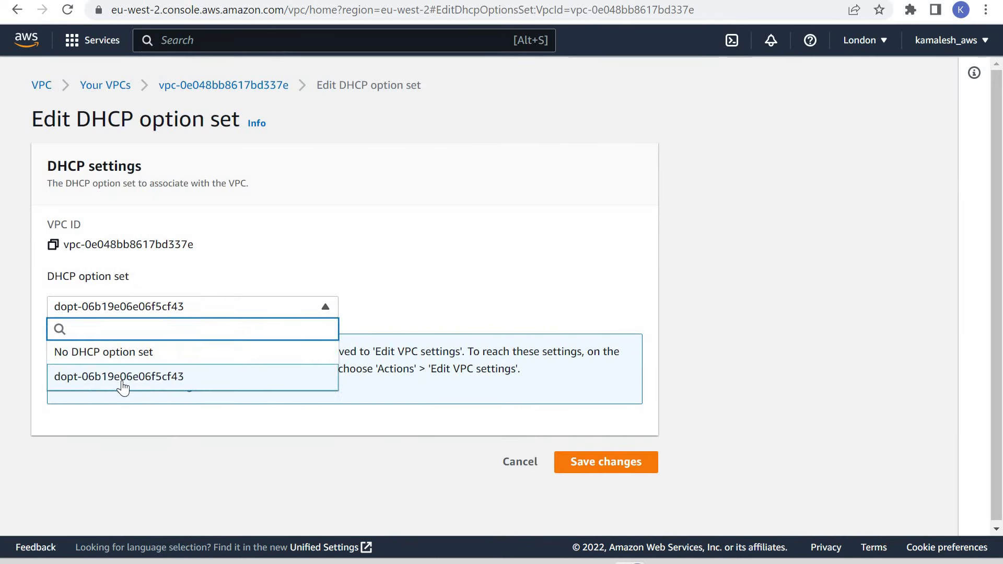
{"action": "left_click", "coordinate": [17, 11]}
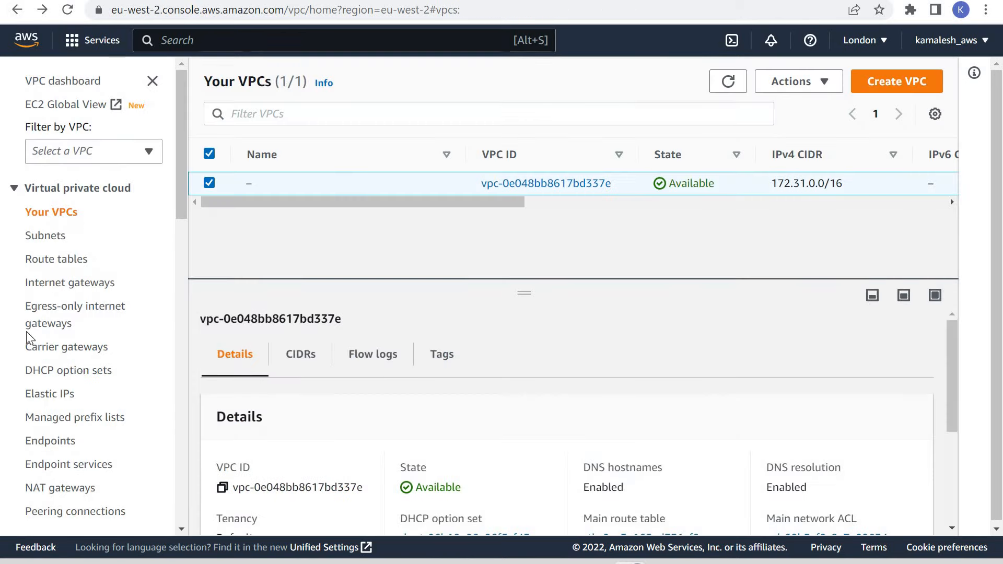
Examine the domain name in the details of the existing DHCP option set.
{"action": "left_click", "coordinate": [52, 369]}
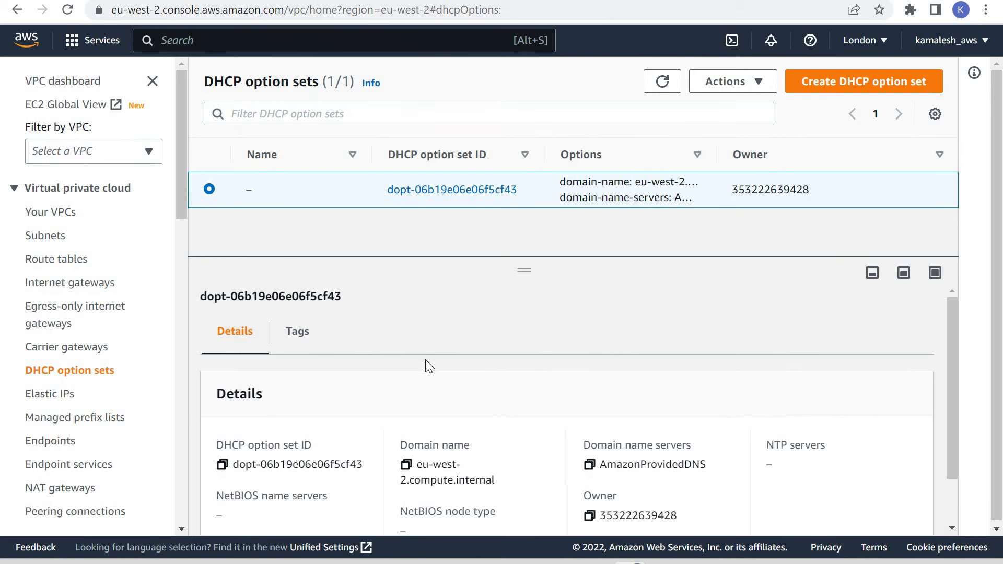
{"action": "scroll", "coordinate": [425, 360], "scroll_direction": "down", "scroll_amount": 2}
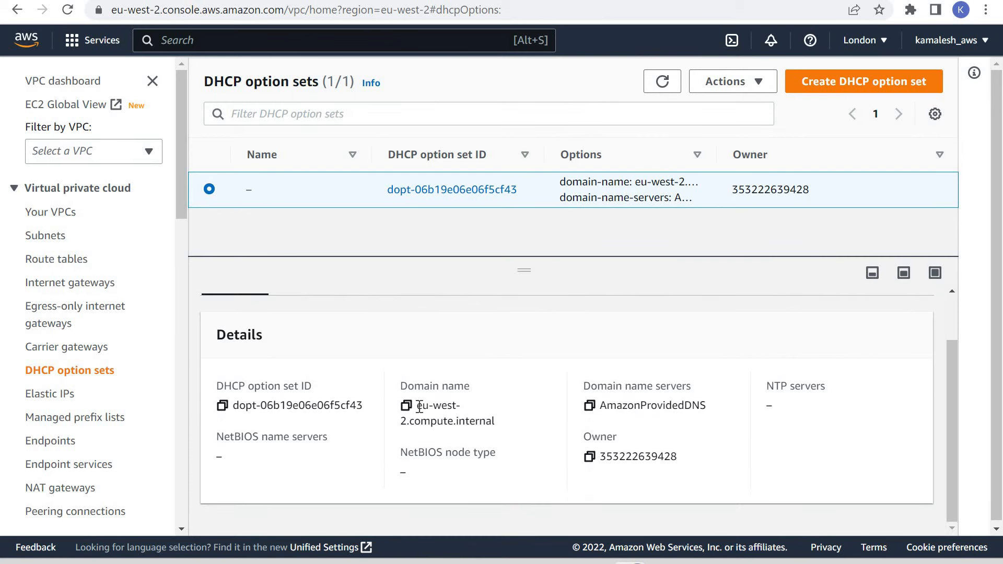
{"action": "left_click_drag", "start_coordinate": [417, 405], "coordinate": [495, 421]}
Open the running EC2 instances in a duplicate browser tab and compare test-instance-1's hostname with the DHCP option set's domain name.
{"action": "right_click", "coordinate": [142, 1]}
{"action": "left_click", "coordinate": [205, 90]}
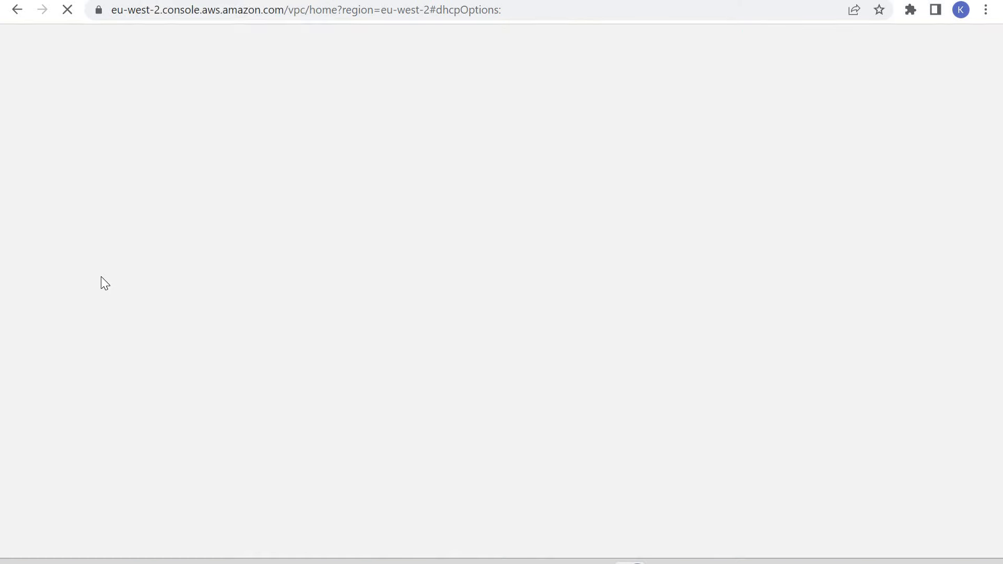
{"action": "left_click", "coordinate": [38, 47]}
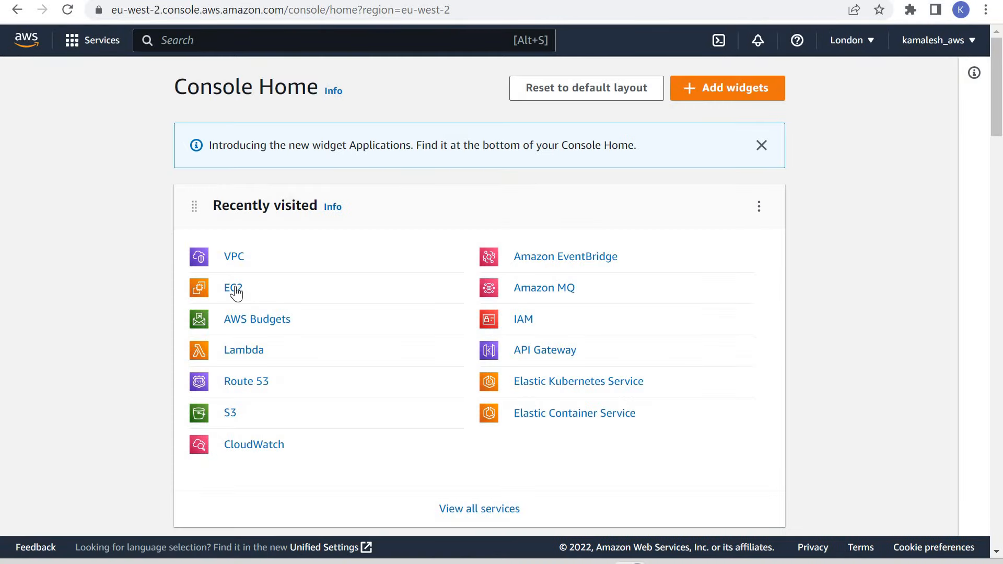
{"action": "left_click", "coordinate": [235, 289]}
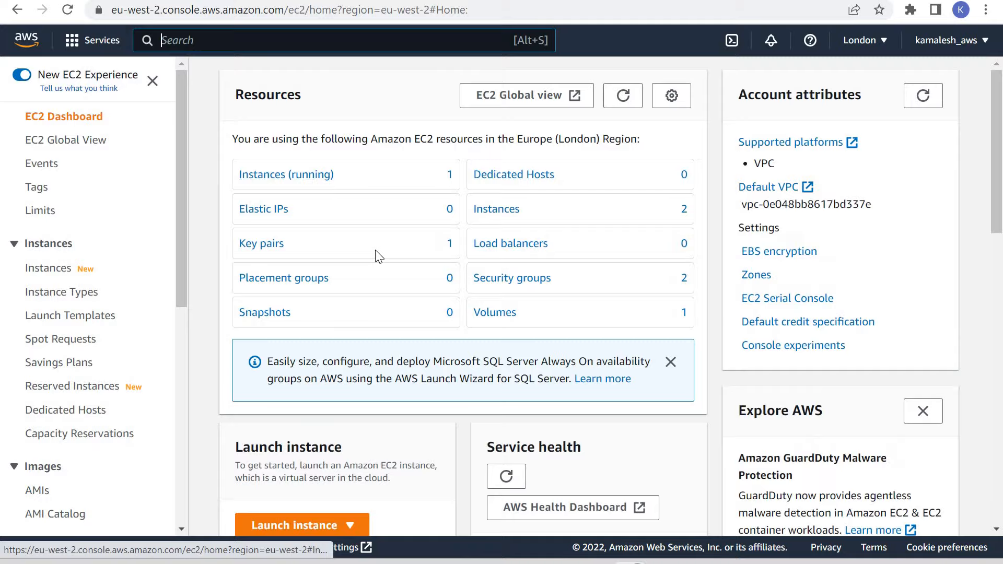
{"action": "left_click", "coordinate": [277, 176]}
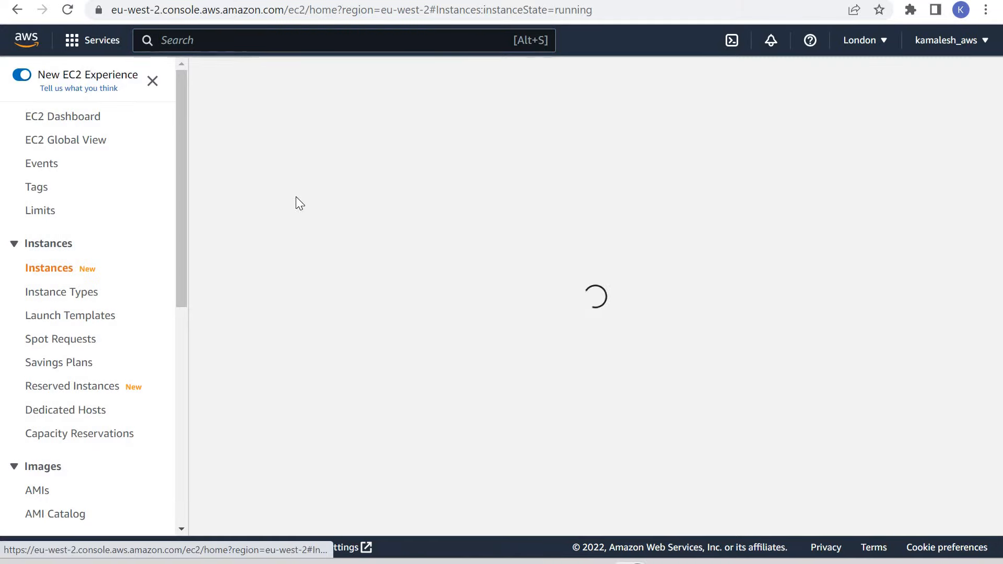
{"action": "left_click", "coordinate": [209, 187]}
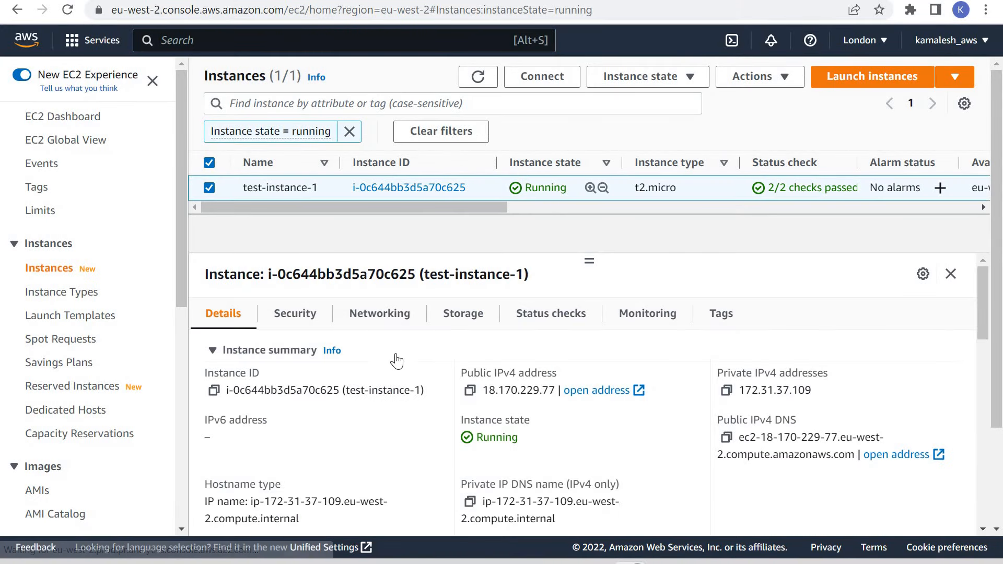
{"action": "scroll", "coordinate": [357, 426], "scroll_direction": "down", "scroll_amount": 2}
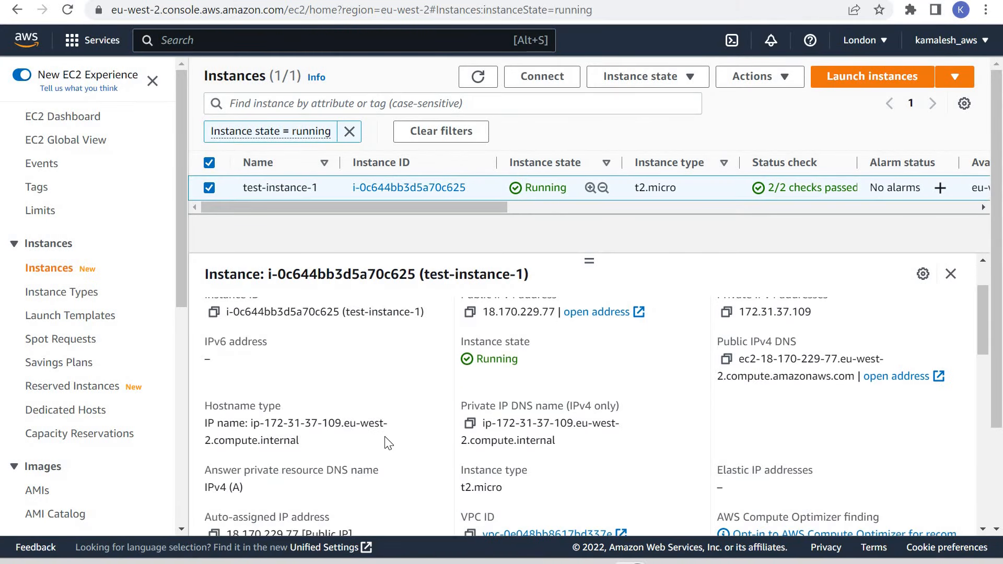
{"action": "left_click_drag", "start_coordinate": [387, 443], "coordinate": [368, 449]}
{"action": "left_click", "coordinate": [351, 421]}
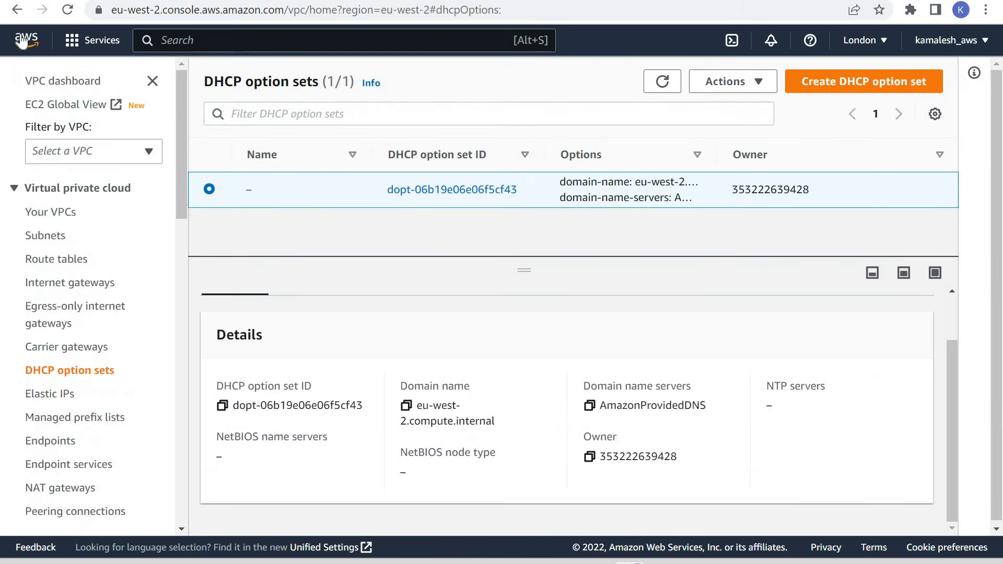
Create a DHCP option set named my-custom-DHCP-option-set with the domain name example.com.
{"action": "left_click", "coordinate": [864, 82]}
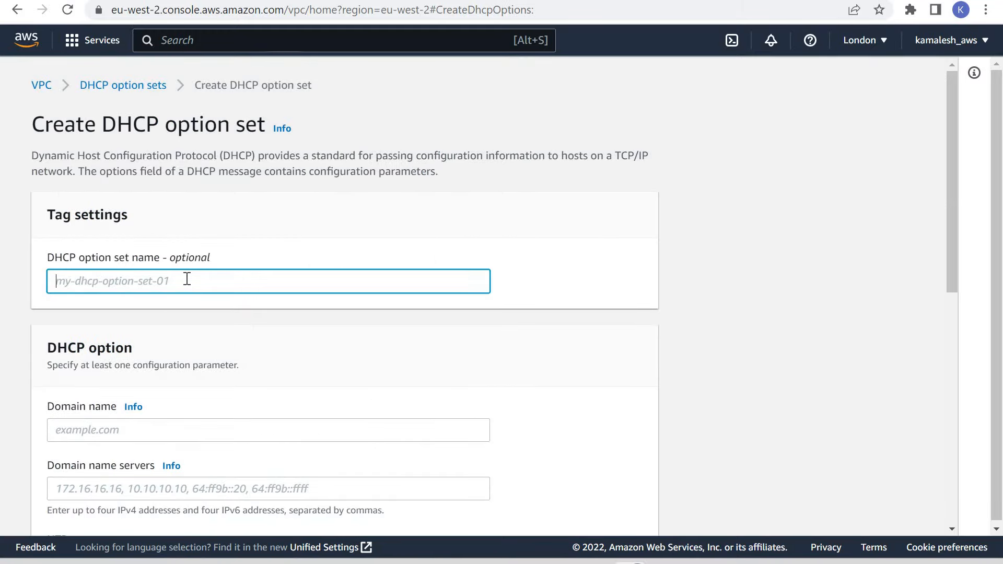
{"action": "type", "text": "my-custom-DHCP"}
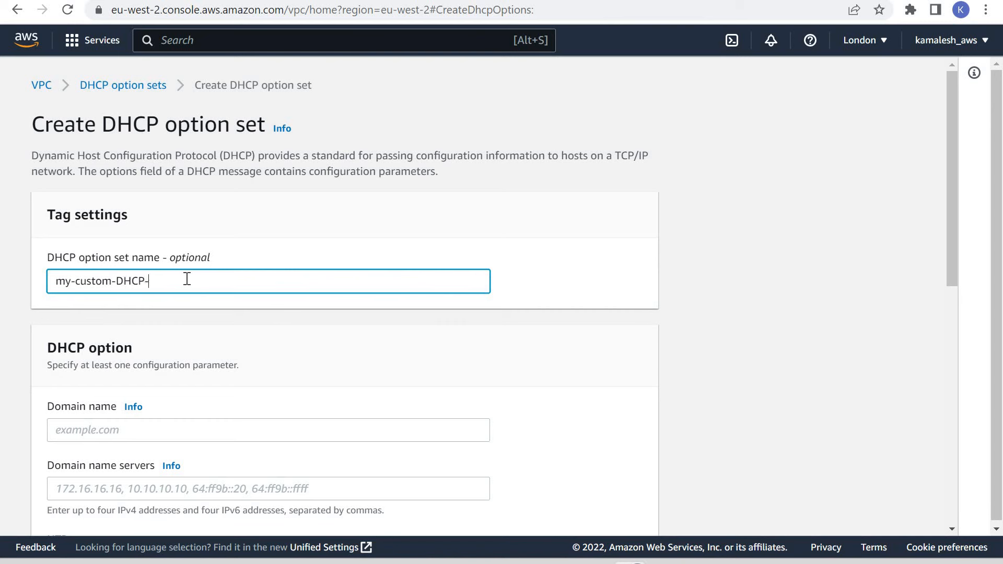
{"action": "type", "text": "-set"}
{"action": "left_click", "coordinate": [164, 430]}
{"action": "type", "text": "examle.com"}
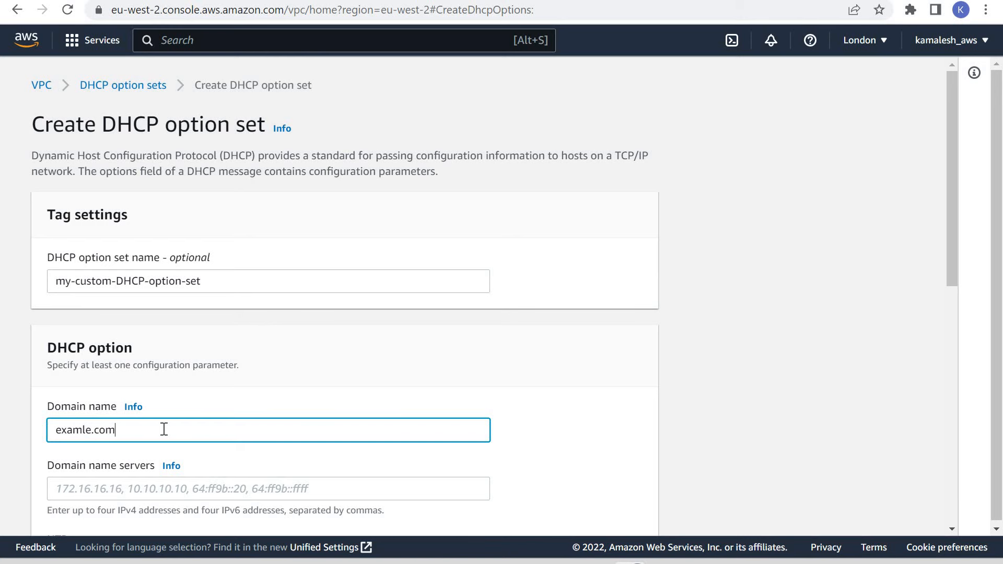
{"action": "type", "text": "p"}
{"action": "scroll", "coordinate": [209, 303], "scroll_direction": "down", "scroll_amount": 5}
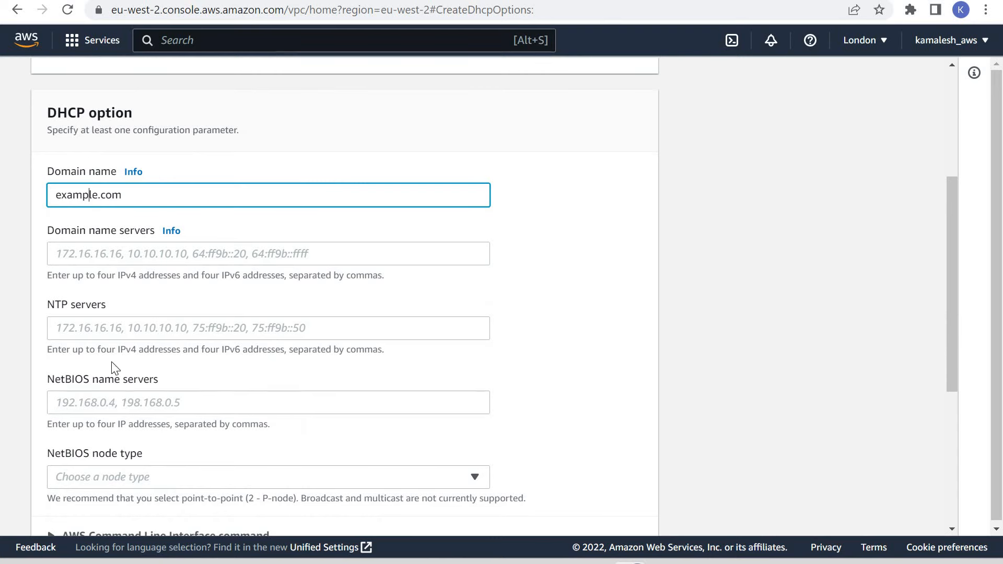
{"action": "scroll", "coordinate": [495, 351], "scroll_direction": "down", "scroll_amount": 5}
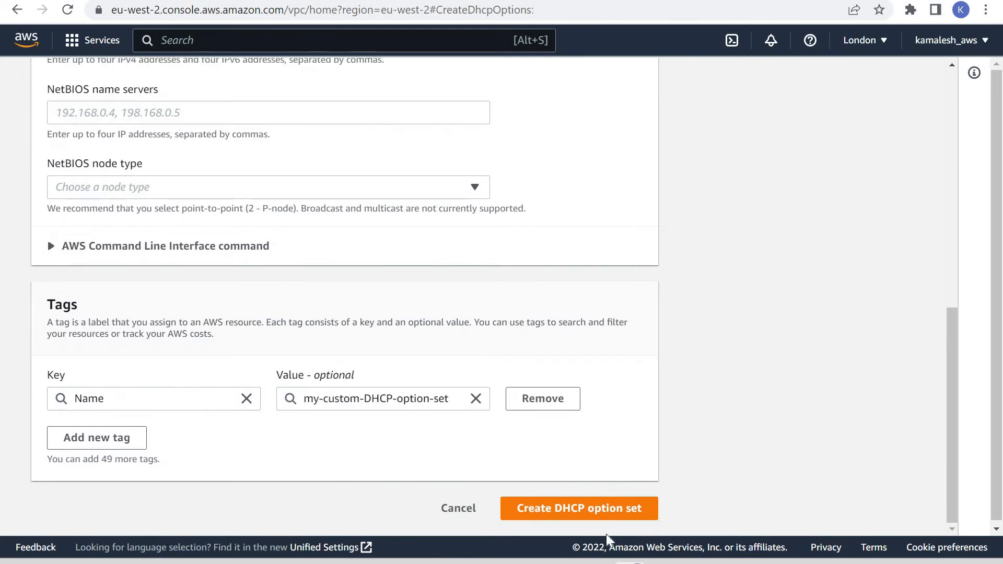
{"action": "left_click", "coordinate": [544, 509]}
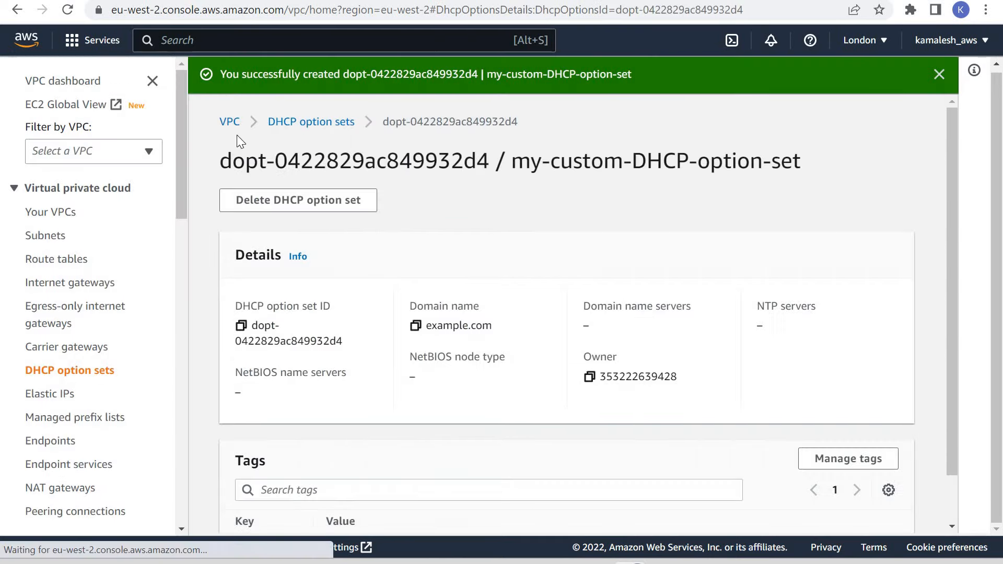
Create a VPC without additional resources, named my-custom-vpc, with the manually entered IPv4 CIDR 10.0.0.0/16.
{"action": "left_click", "coordinate": [230, 123]}
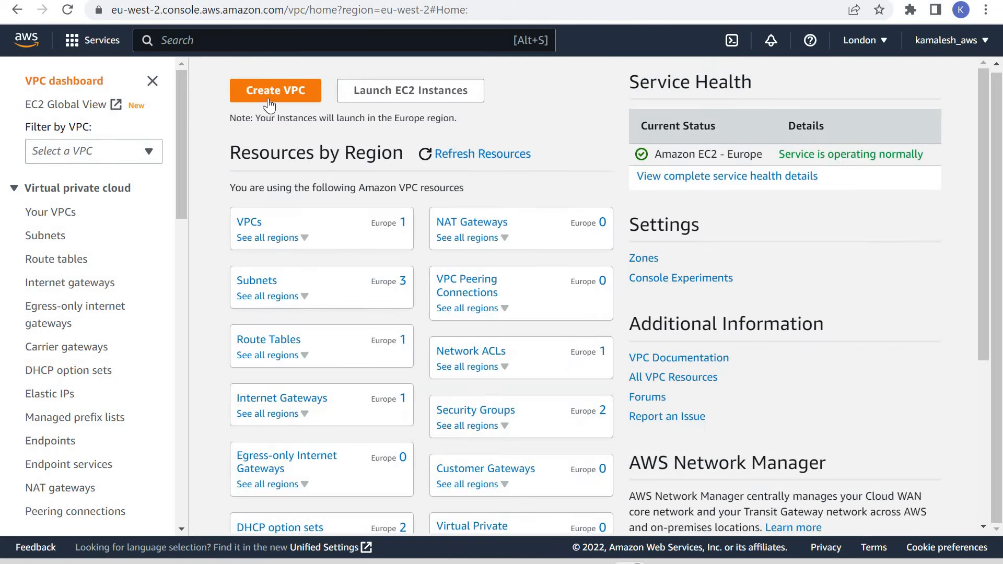
{"action": "left_click", "coordinate": [272, 95]}
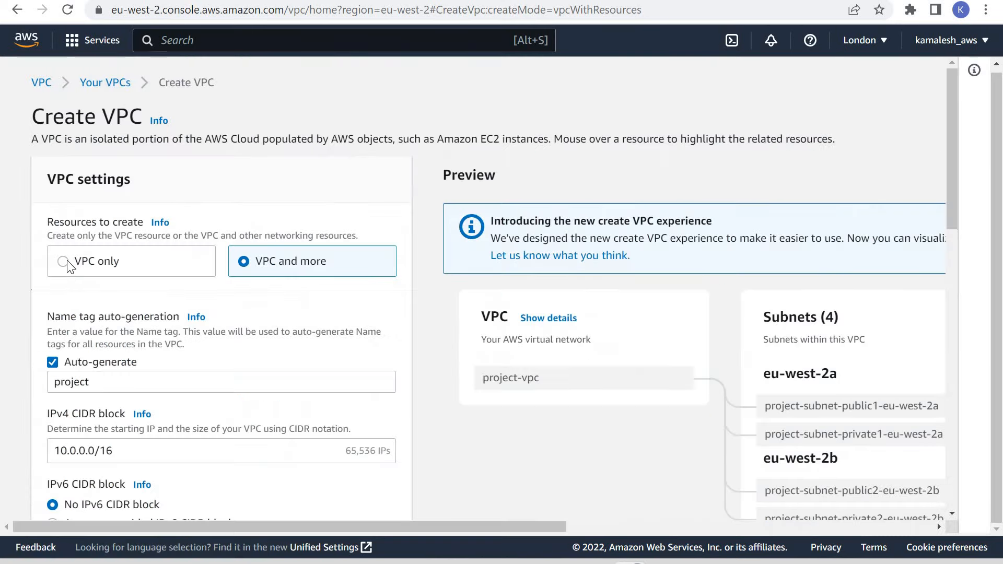
{"action": "left_click", "coordinate": [97, 261]}
{"action": "left_click", "coordinate": [114, 328]}
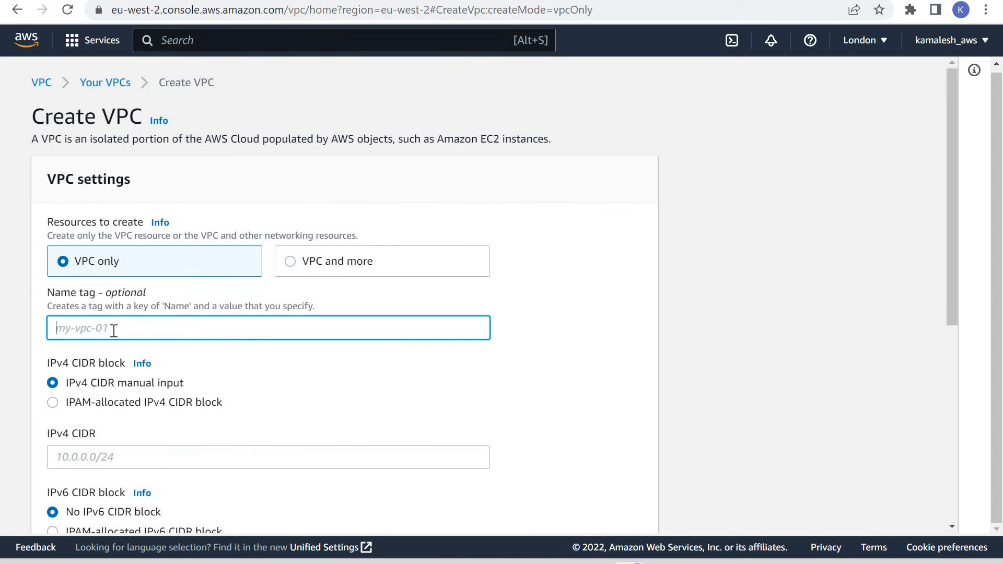
{"action": "type", "text": "my-custom-vpc"}
{"action": "left_click", "coordinate": [157, 456]}
{"action": "type", "text": "10.0"}
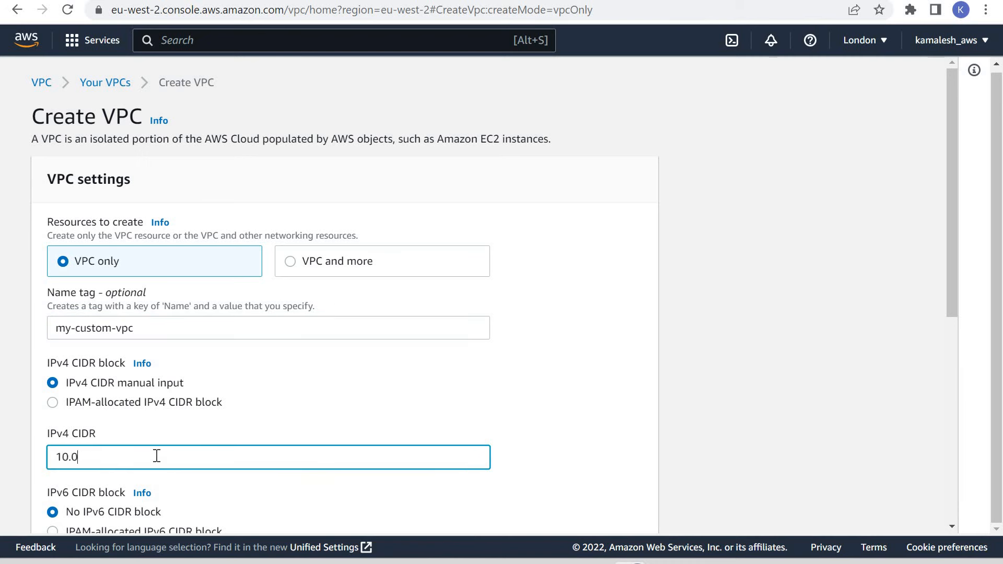
{"action": "type", "text": ".0.0/16"}
{"action": "scroll", "coordinate": [295, 392], "scroll_direction": "down", "scroll_amount": 7}
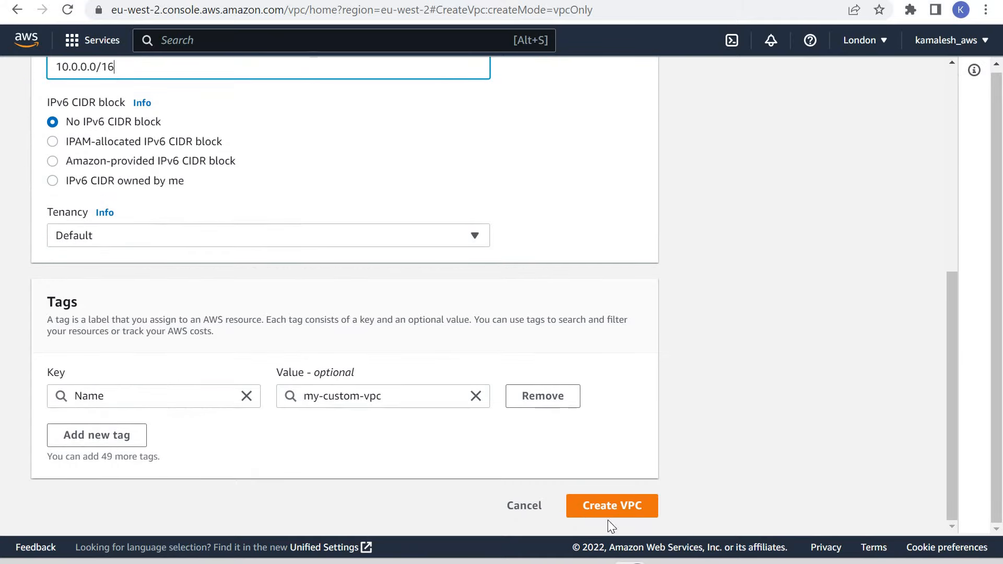
{"action": "left_click", "coordinate": [623, 509]}
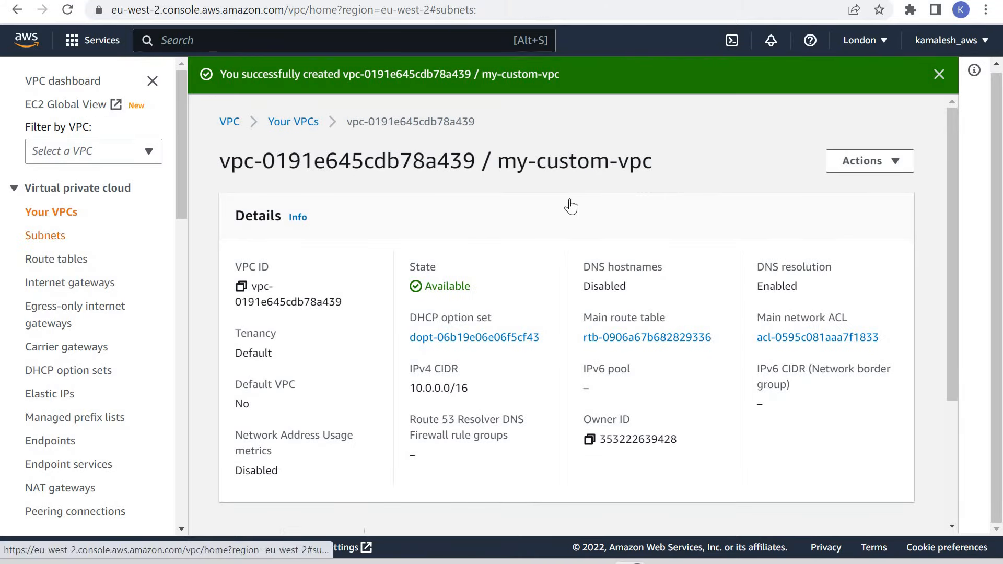
Start creating a subnet in my-custom-vpc and name it my-custom-subnet-a.
{"action": "left_click", "coordinate": [45, 236]}
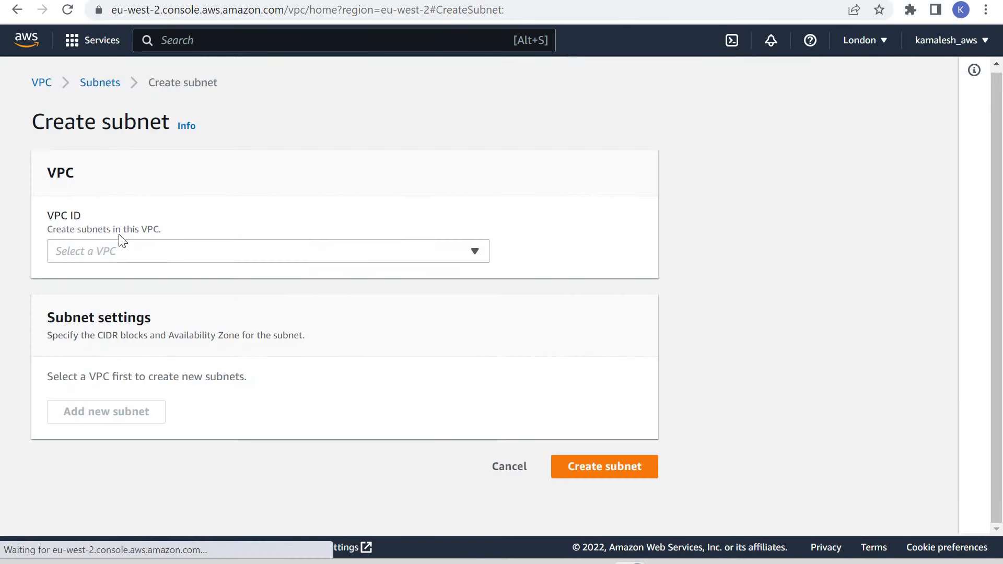
{"action": "left_click", "coordinate": [136, 251]}
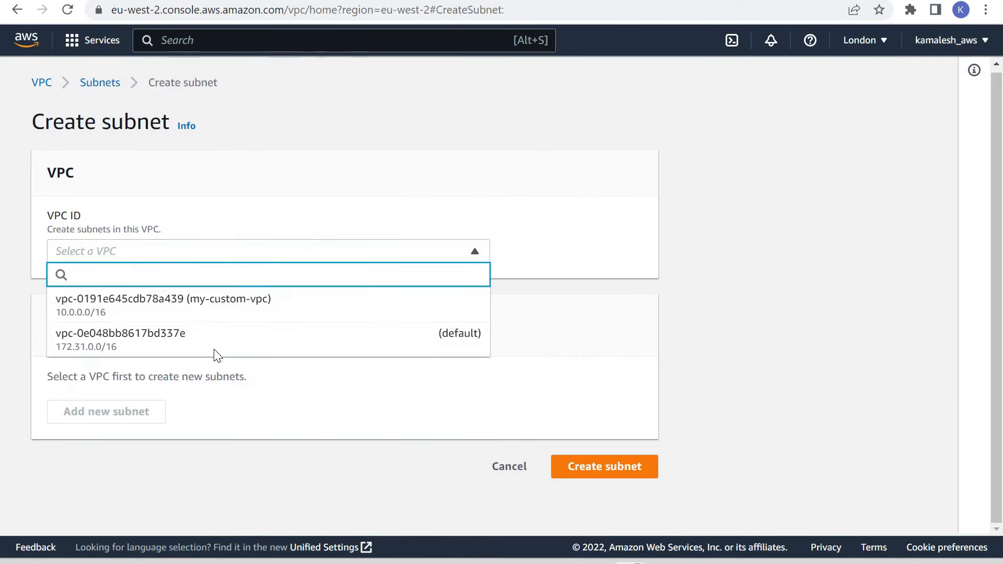
{"action": "left_click", "coordinate": [219, 302]}
{"action": "scroll", "coordinate": [174, 270], "scroll_direction": "down", "scroll_amount": 5}
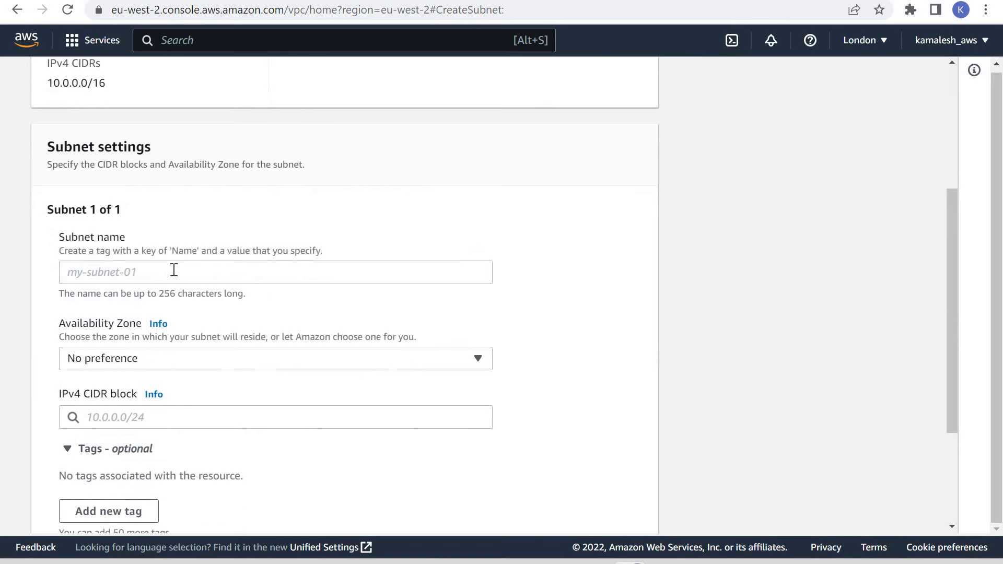
{"action": "left_click", "coordinate": [174, 270]}
{"action": "type", "text": "my-custo"}
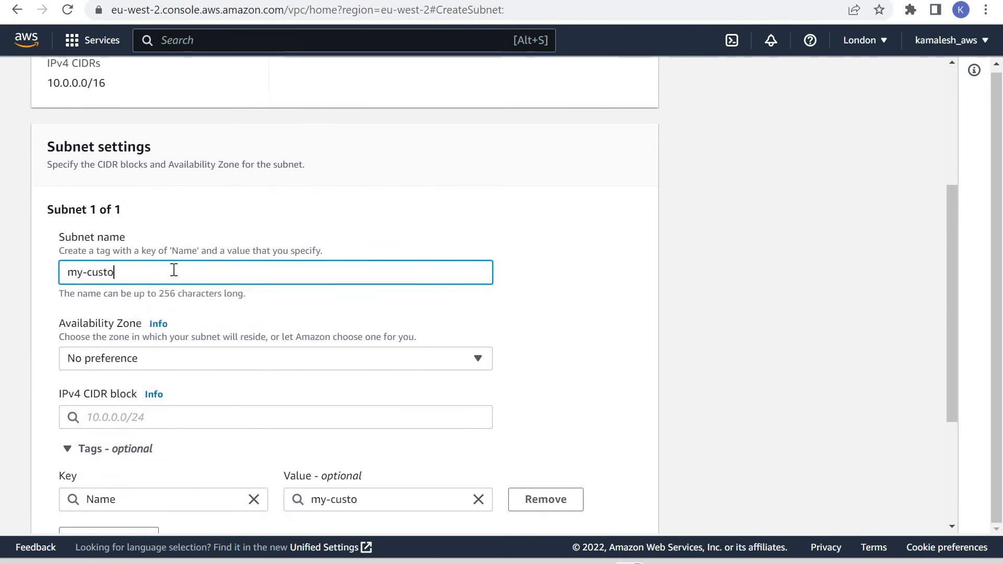
{"action": "type", "text": "m"}
{"action": "type", "text": "-subn"}
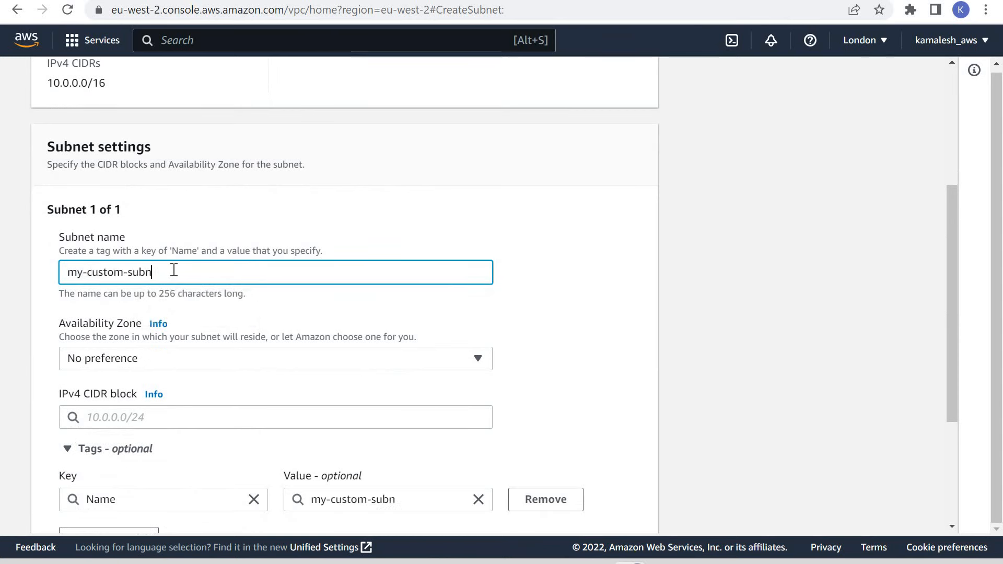
{"action": "type", "text": "et-a"}
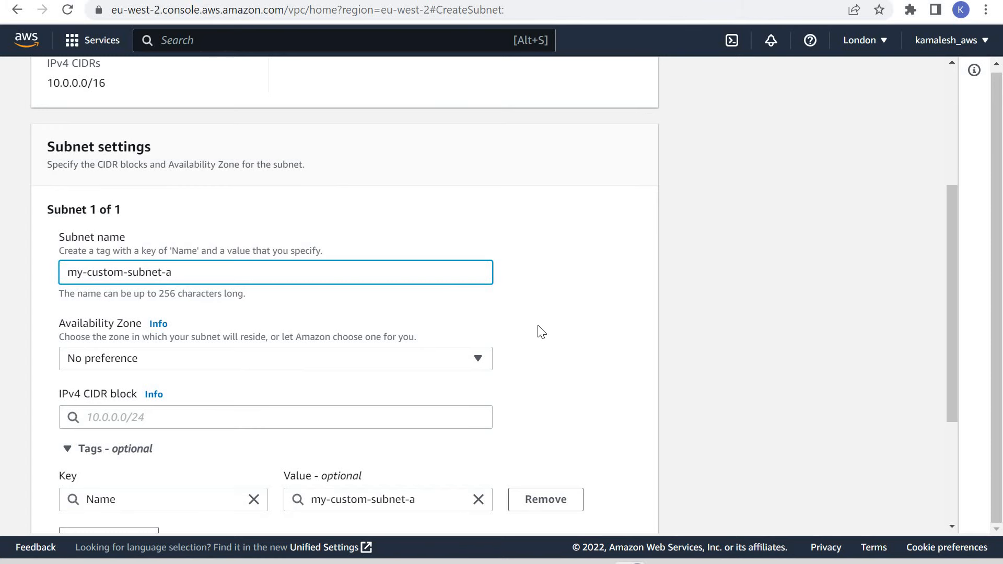
Set the subnet's IPv4 CIDR block to 10.0.0.1/24, leaving the availability zone at no preference, and create the subnet.
{"action": "scroll", "coordinate": [142, 261], "scroll_direction": "down", "scroll_amount": 2}
{"action": "left_click", "coordinate": [143, 261]}
{"action": "type", "text": "10.0.0"}
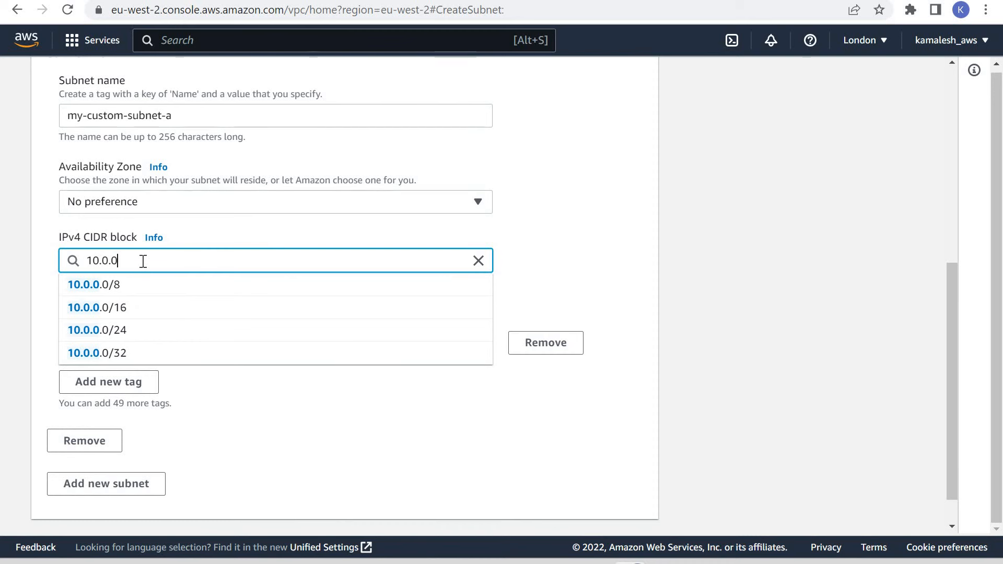
{"action": "type", "text": ".1/24"}
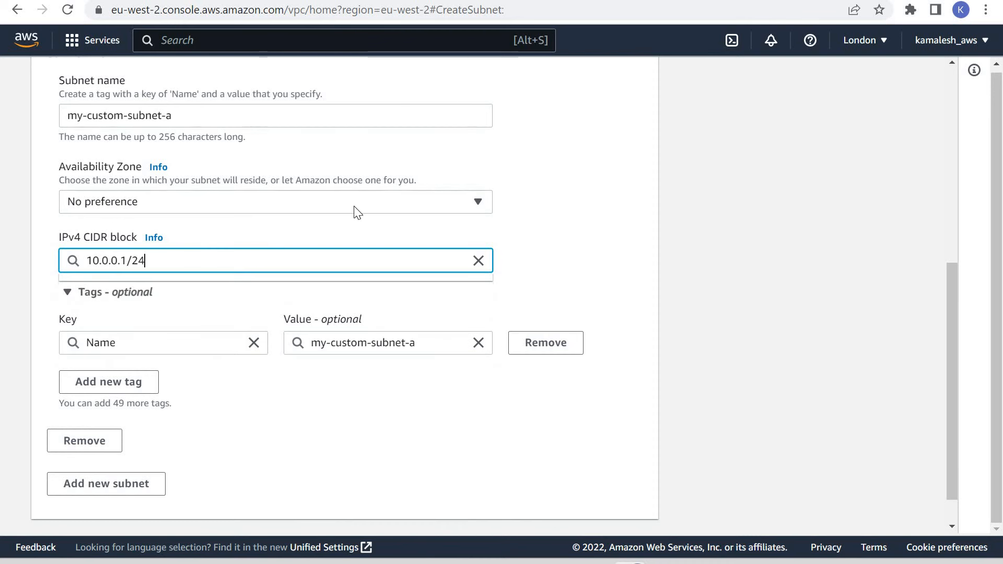
{"action": "left_click", "coordinate": [690, 401]}
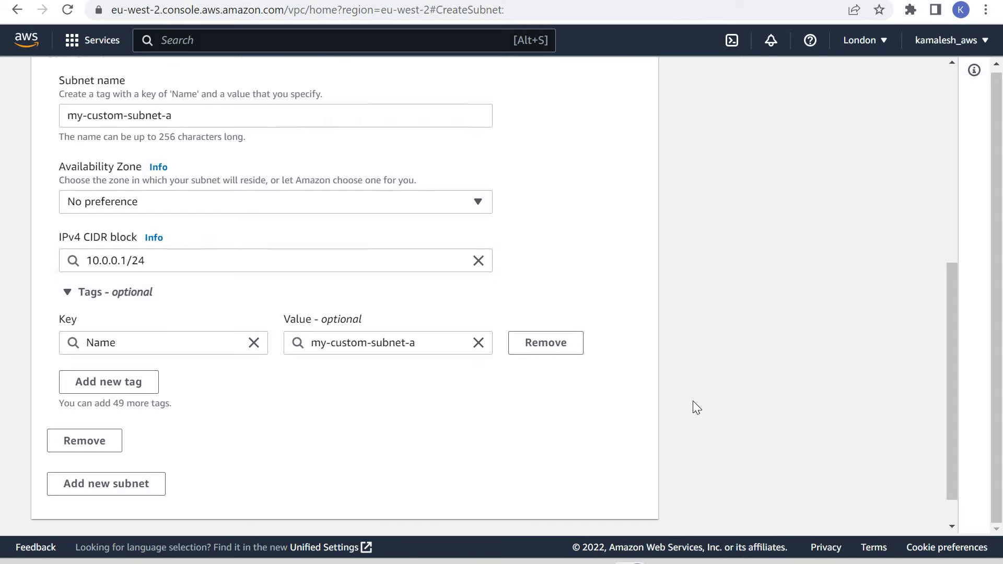
{"action": "scroll", "coordinate": [692, 400], "scroll_direction": "up", "scroll_amount": 3}
{"action": "scroll", "coordinate": [693, 400], "scroll_direction": "down", "scroll_amount": 4}
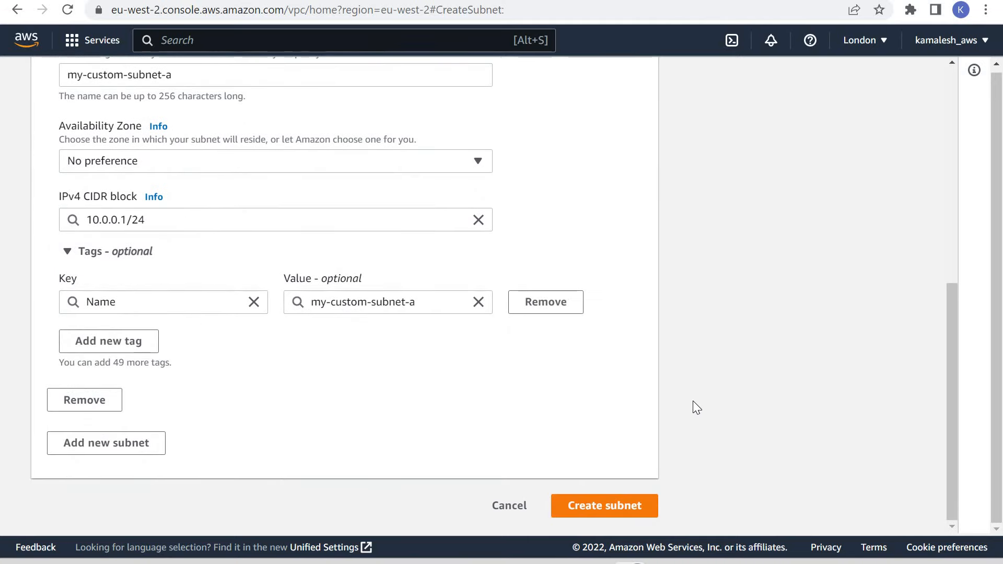
{"action": "scroll", "coordinate": [689, 401], "scroll_direction": "up", "scroll_amount": 5}
{"action": "scroll", "coordinate": [669, 443], "scroll_direction": "down", "scroll_amount": 5}
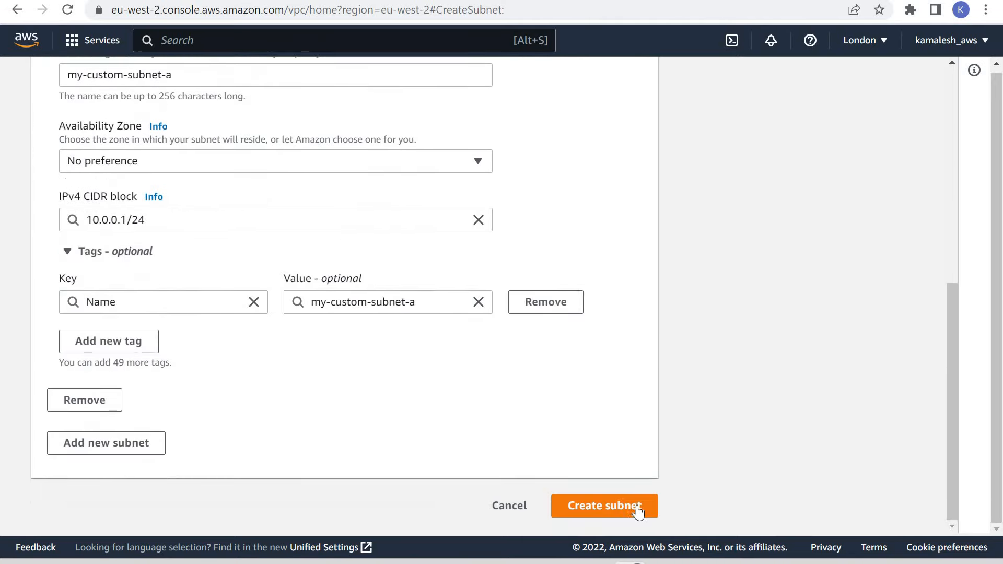
{"action": "left_click", "coordinate": [637, 511]}
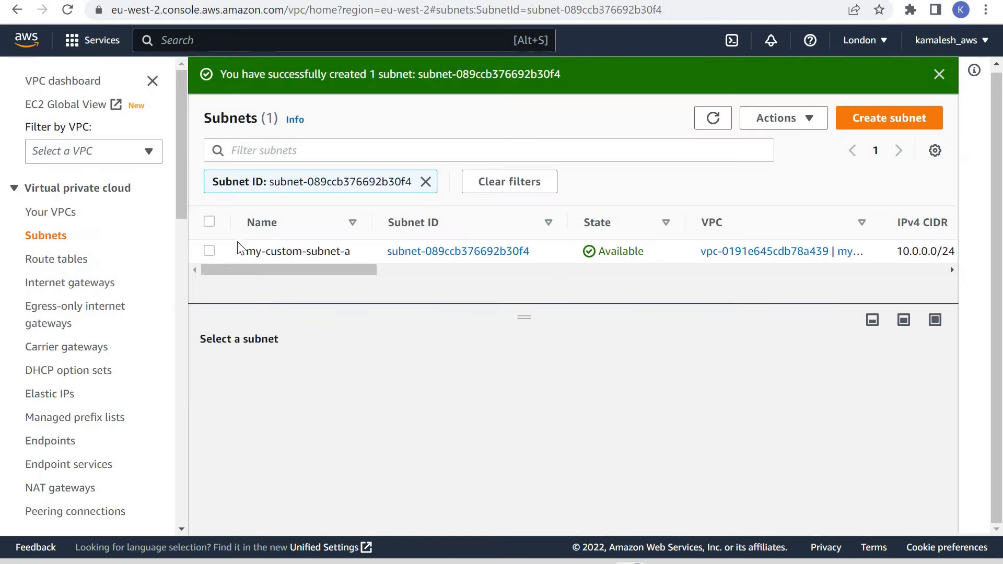
Associate my-custom-DHCP-option-set with my-custom-vpc and check the DHCP option set in the VPC's details.
{"action": "left_click", "coordinate": [54, 215]}
{"action": "left_click", "coordinate": [209, 204]}
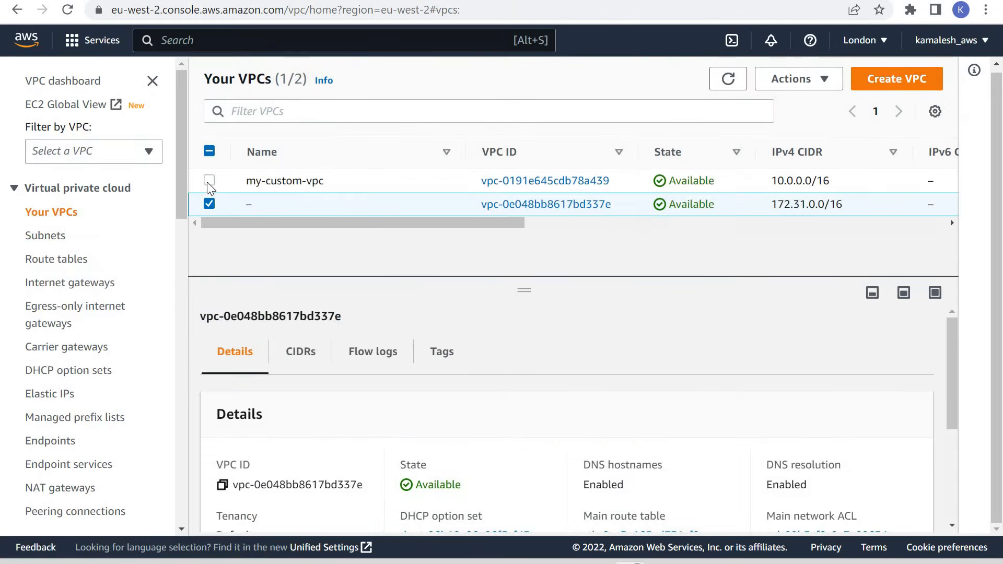
{"action": "right_click", "coordinate": [352, 180]}
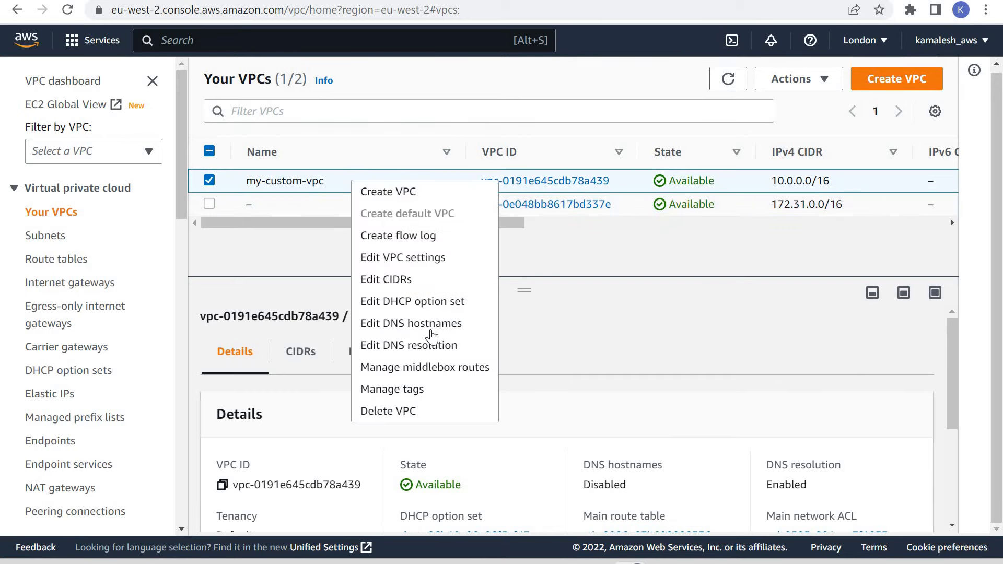
{"action": "left_click", "coordinate": [434, 304]}
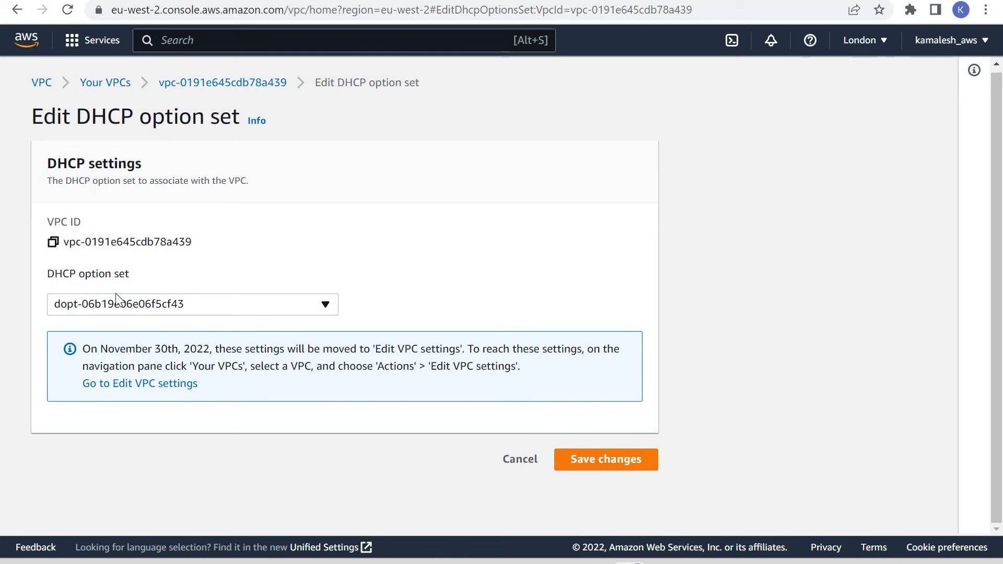
{"action": "left_click", "coordinate": [157, 305]}
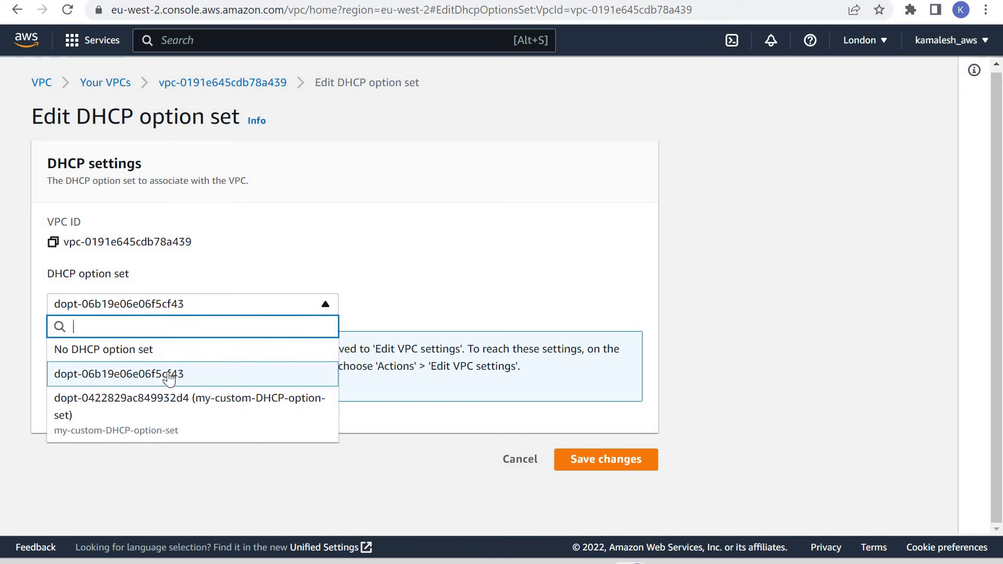
{"action": "left_click", "coordinate": [221, 303]}
{"action": "left_click", "coordinate": [235, 310]}
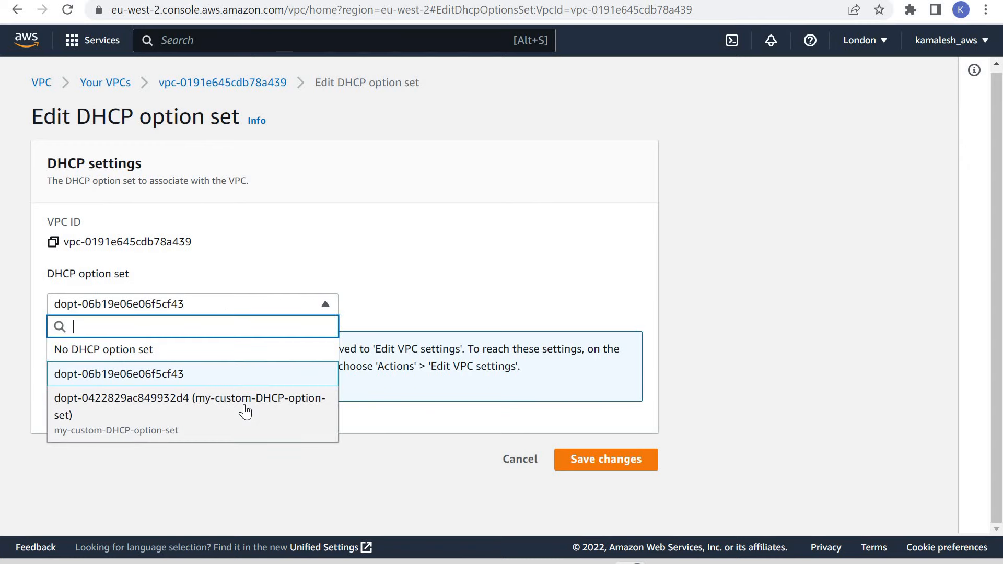
{"action": "left_click", "coordinate": [244, 409]}
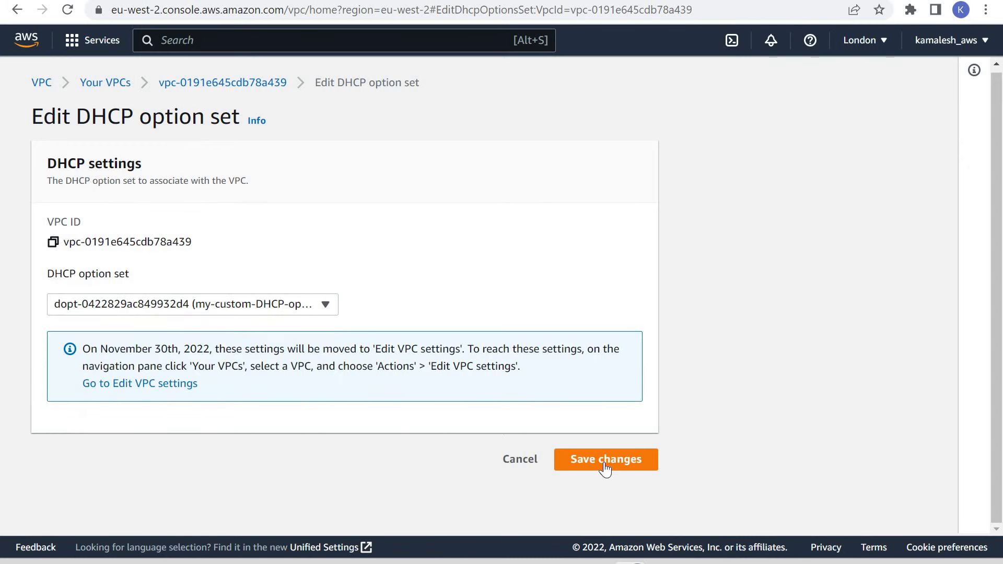
{"action": "left_click", "coordinate": [558, 452]}
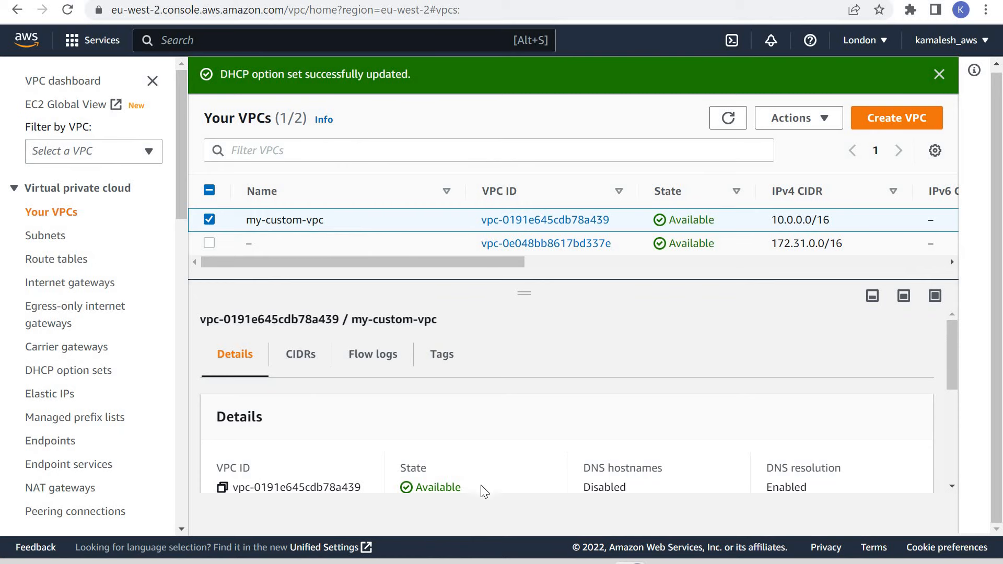
{"action": "scroll", "coordinate": [515, 463], "scroll_direction": "down", "scroll_amount": 5}
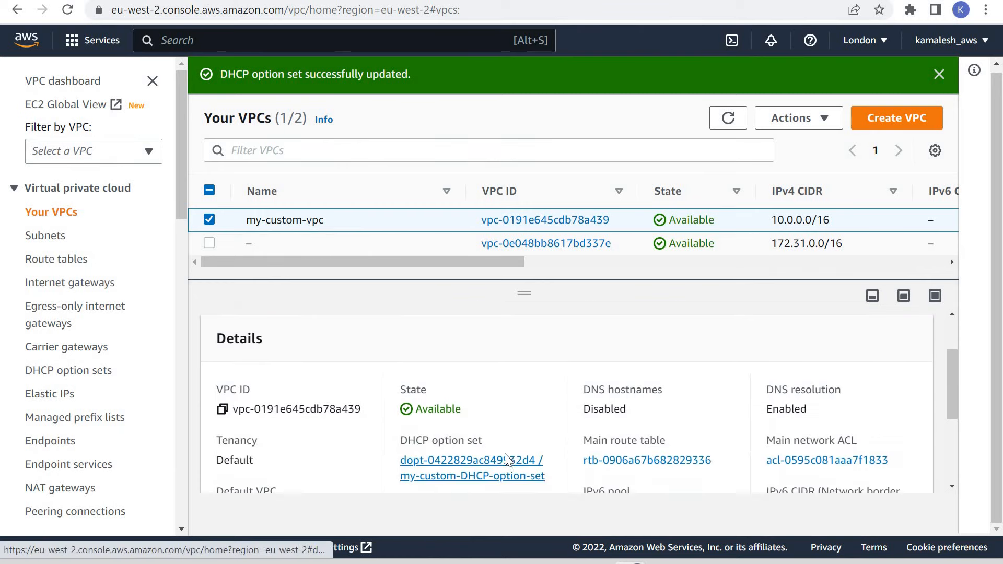
{"action": "scroll", "coordinate": [541, 413], "scroll_direction": "up", "scroll_amount": 3}
{"action": "left_click_drag", "start_coordinate": [546, 401], "coordinate": [398, 383]}
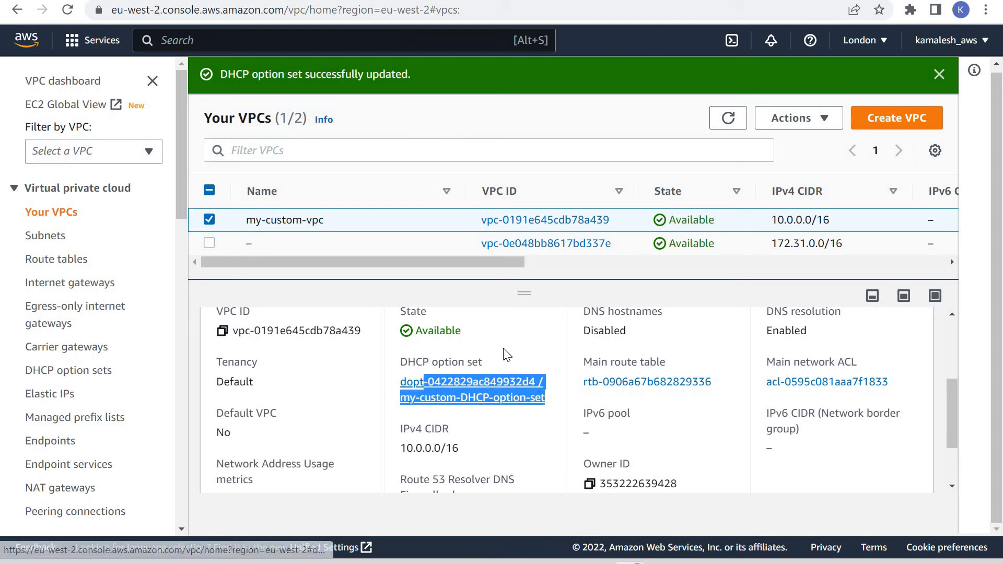
{"action": "scroll", "coordinate": [375, 313], "scroll_direction": "up", "scroll_amount": 3}
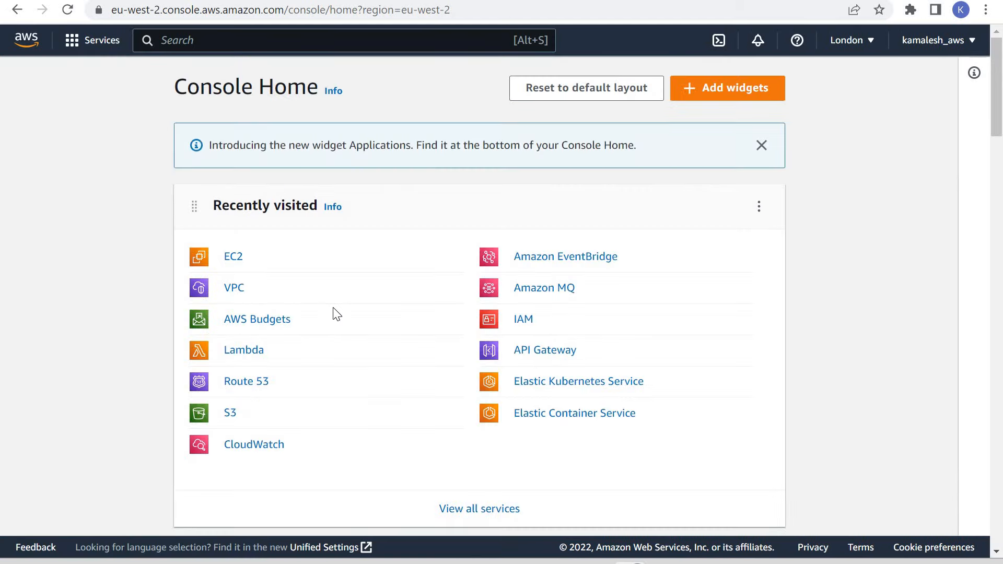
Start launching a new EC2 instance from a separate browser tab and name it test-instance-2.
{"action": "left_click", "coordinate": [232, 258]}
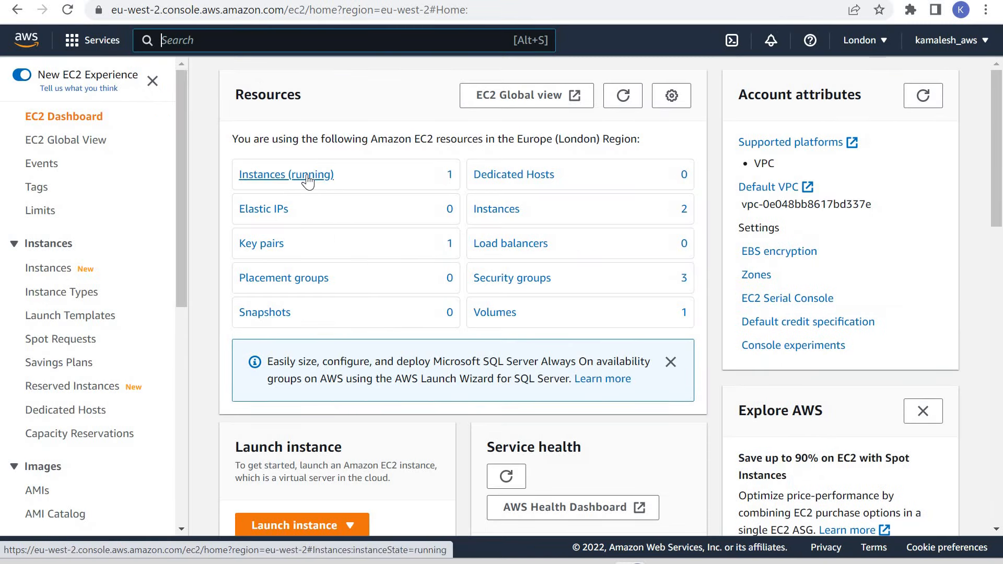
{"action": "left_click", "coordinate": [317, 175]}
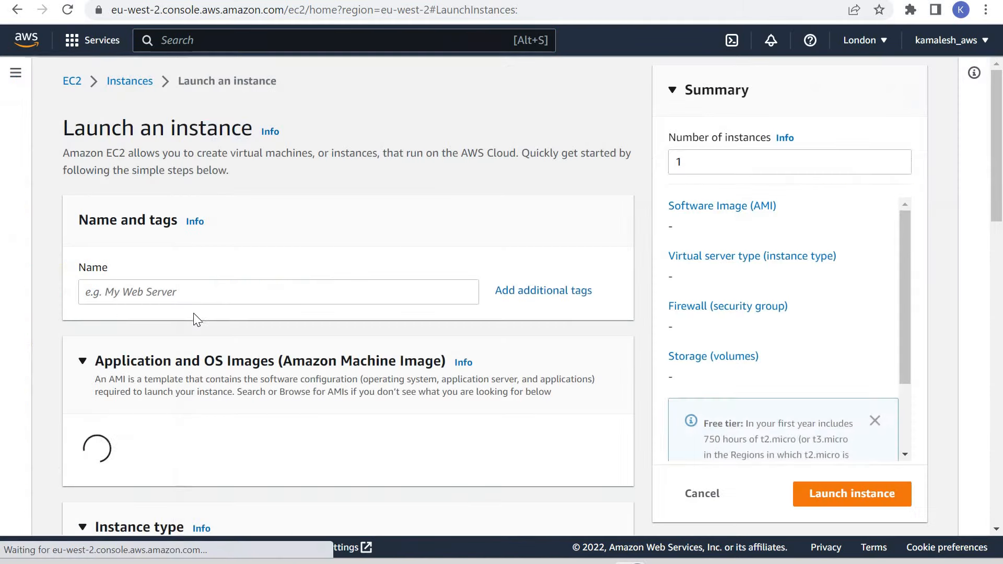
{"action": "left_click", "coordinate": [195, 291]}
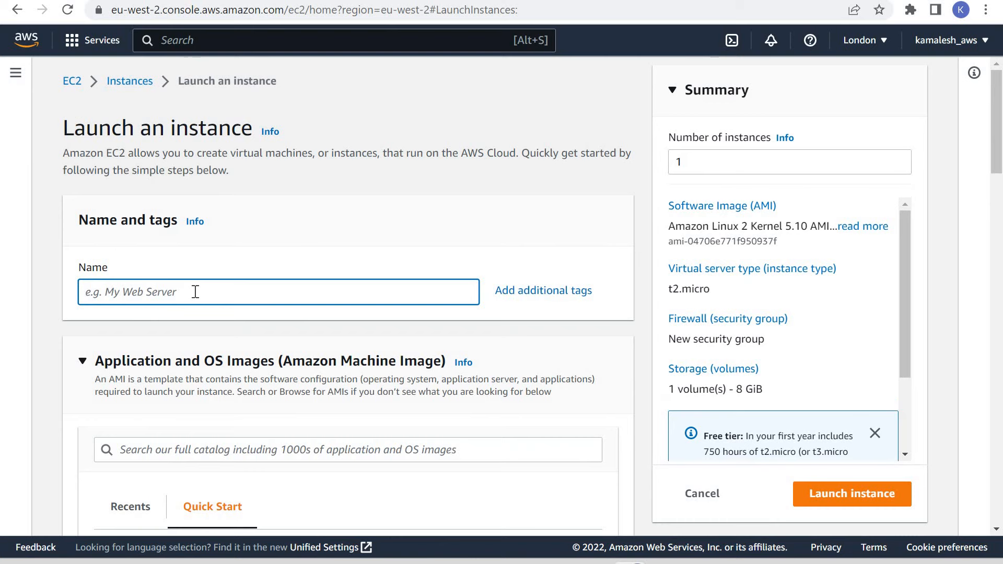
{"action": "type", "text": "test"}
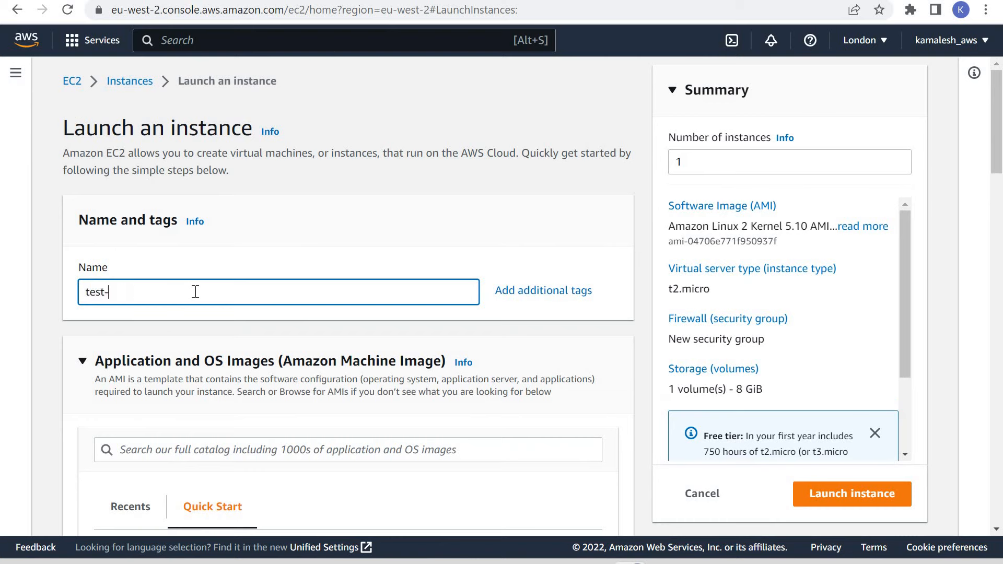
{"action": "type", "text": "-instance-2"}
Keep the default Amazon Linux image and t2.micro type, and select test_key as the instance's key pair.
{"action": "scroll", "coordinate": [366, 311], "scroll_direction": "down", "scroll_amount": 10}
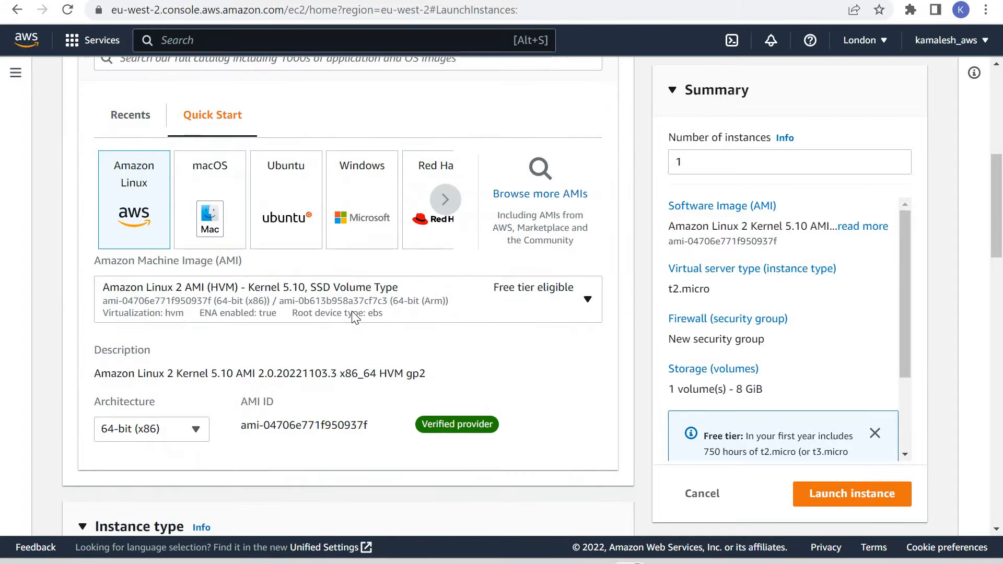
{"action": "scroll", "coordinate": [173, 277], "scroll_direction": "down", "scroll_amount": 3}
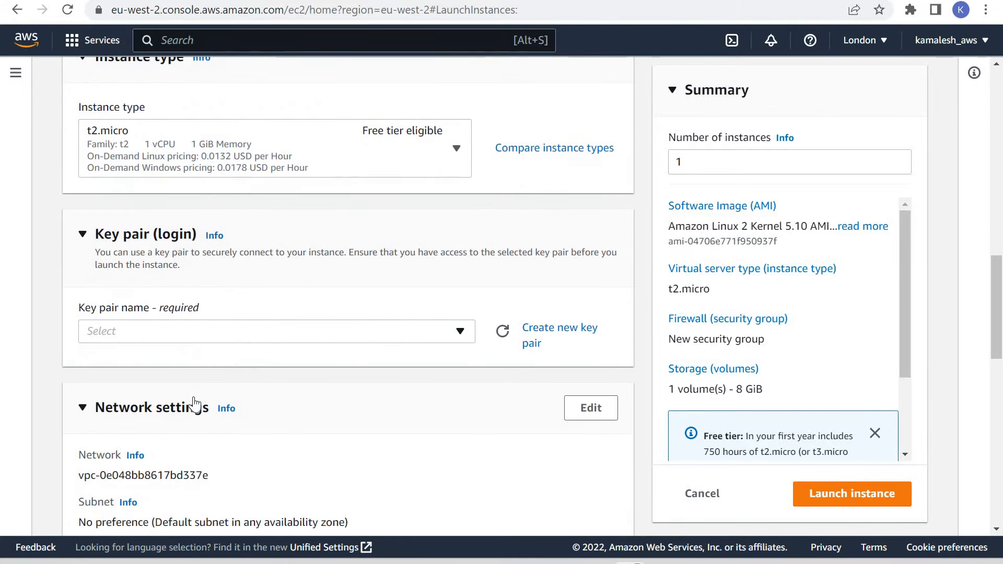
{"action": "left_click", "coordinate": [227, 331]}
{"action": "left_click", "coordinate": [209, 405]}
Set the instance's network to my-custom-vpc with my-custom-subnet-a, keep the default security group settings, and launch it.
{"action": "scroll", "coordinate": [601, 183], "scroll_direction": "down", "scroll_amount": 5}
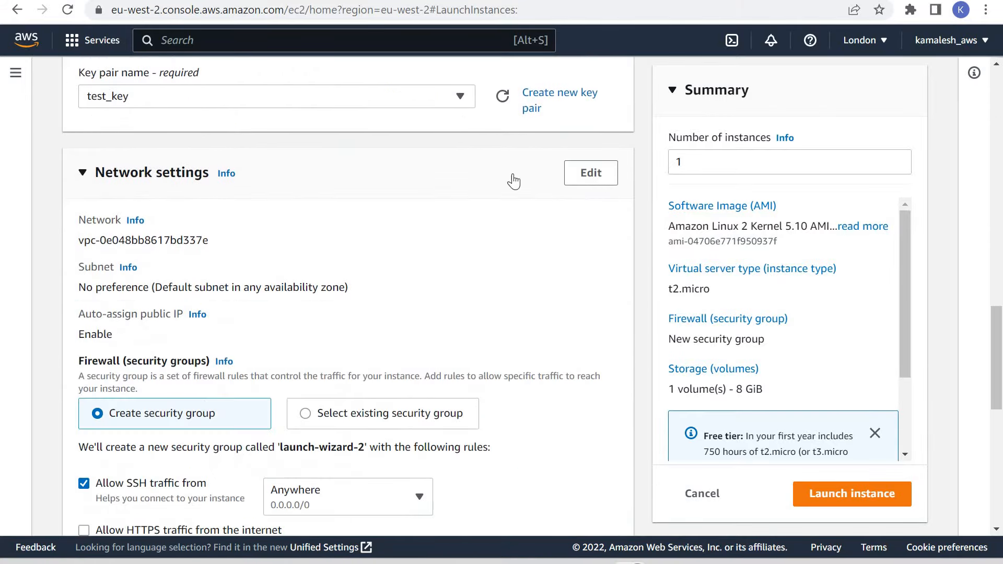
{"action": "left_click", "coordinate": [588, 175]}
{"action": "left_click", "coordinate": [216, 251]}
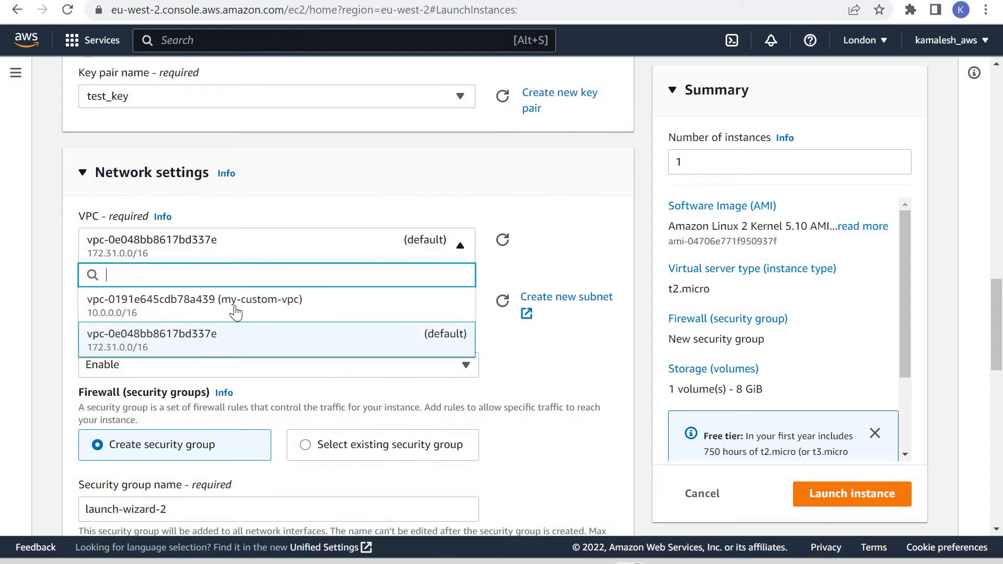
{"action": "left_click", "coordinate": [353, 291]}
{"action": "scroll", "coordinate": [233, 262], "scroll_direction": "down", "scroll_amount": 3}
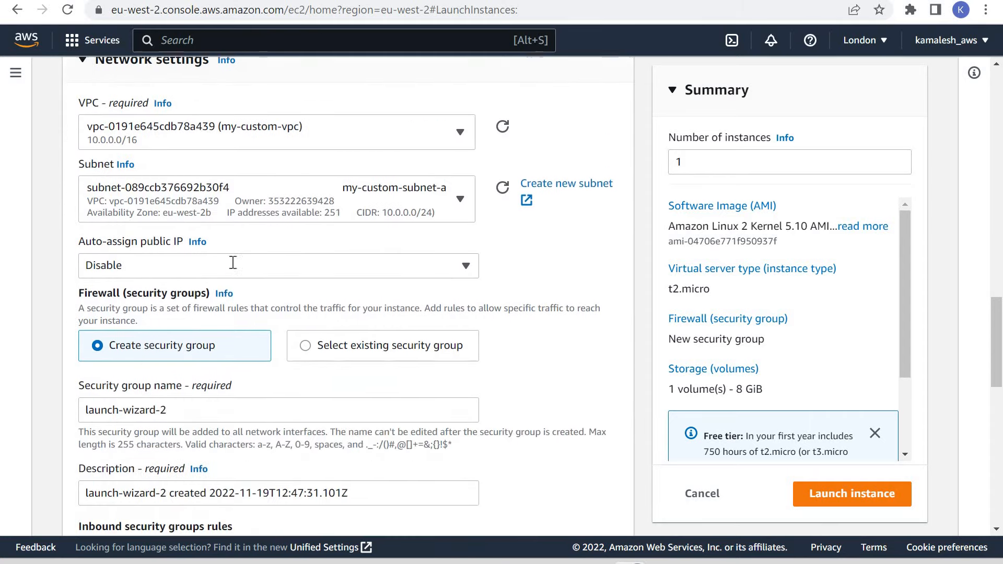
{"action": "scroll", "coordinate": [261, 330], "scroll_direction": "down", "scroll_amount": 10}
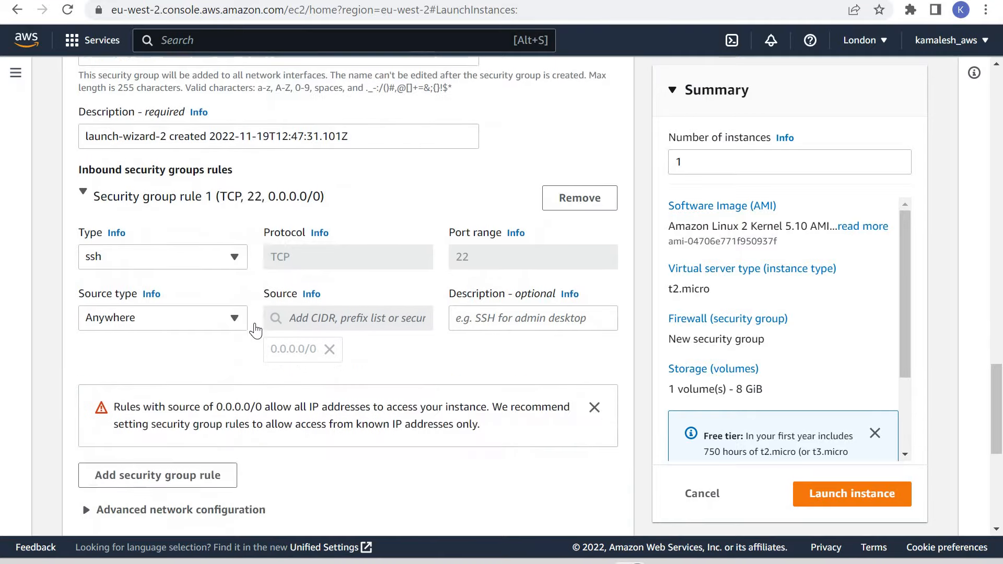
{"action": "left_click", "coordinate": [858, 499]}
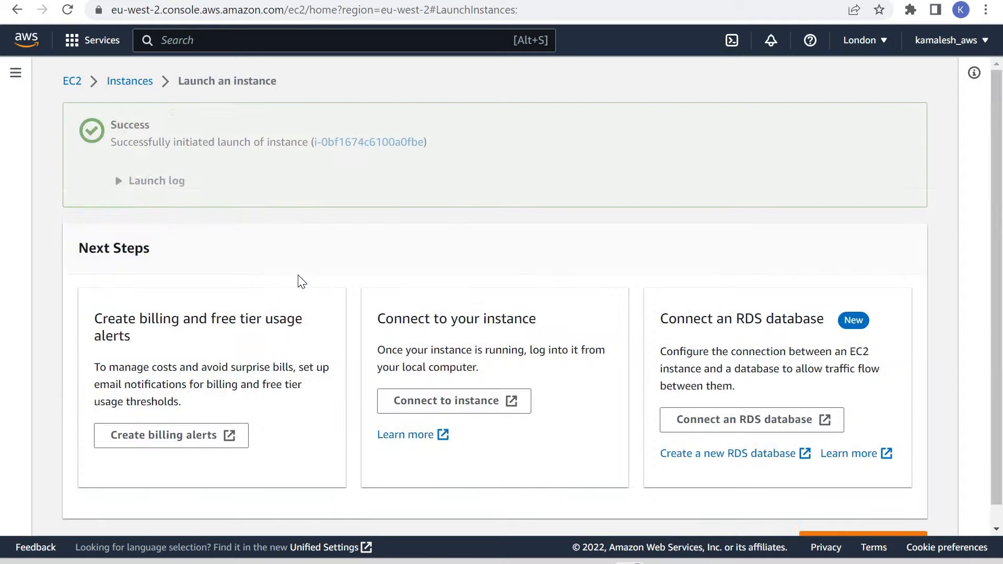
Open test-instance-2's details and examine the domain name in its hostname.
{"action": "left_click", "coordinate": [355, 142]}
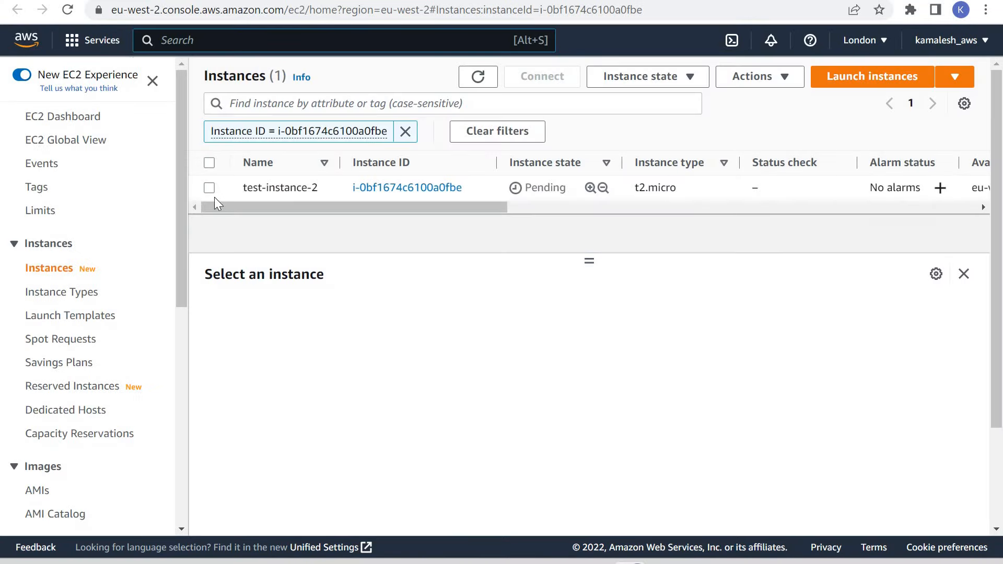
{"action": "left_click", "coordinate": [209, 188]}
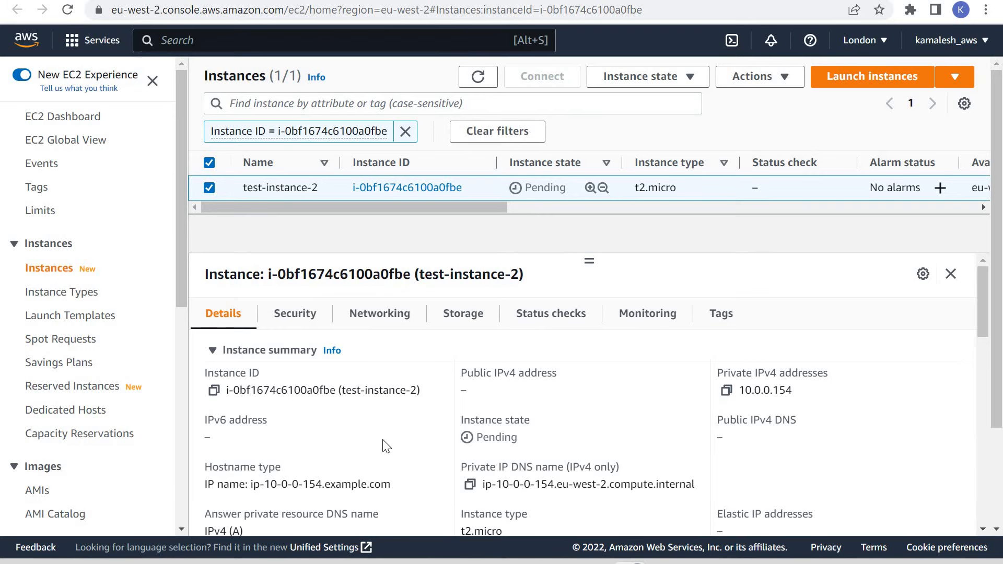
{"action": "scroll", "coordinate": [278, 432], "scroll_direction": "down", "scroll_amount": 1}
{"action": "left_click_drag", "start_coordinate": [401, 407], "coordinate": [342, 423]}
{"action": "left_click", "coordinate": [396, 408]}
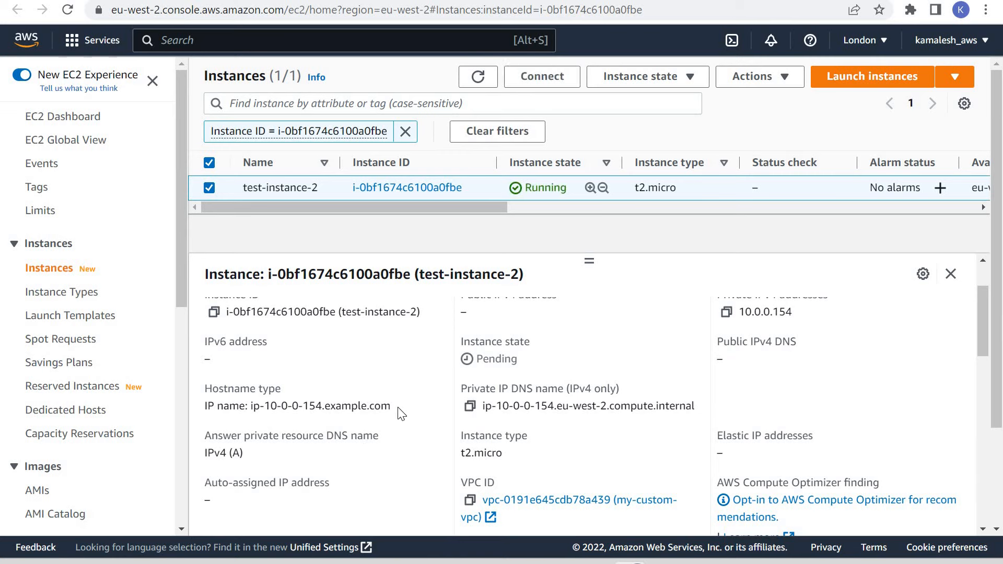
{"action": "left_click_drag", "start_coordinate": [391, 407], "coordinate": [197, 388]}
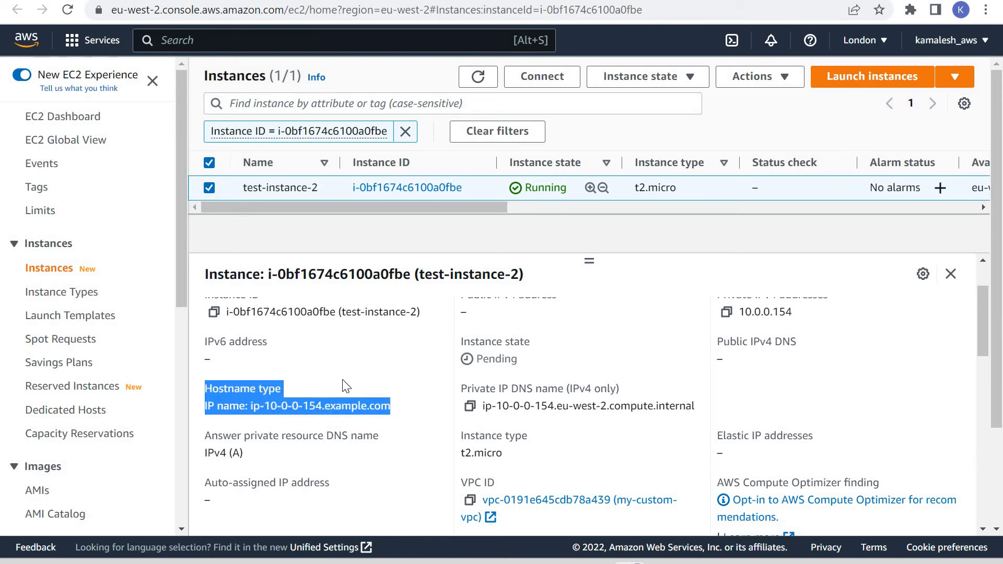
{"action": "left_click", "coordinate": [342, 380]}
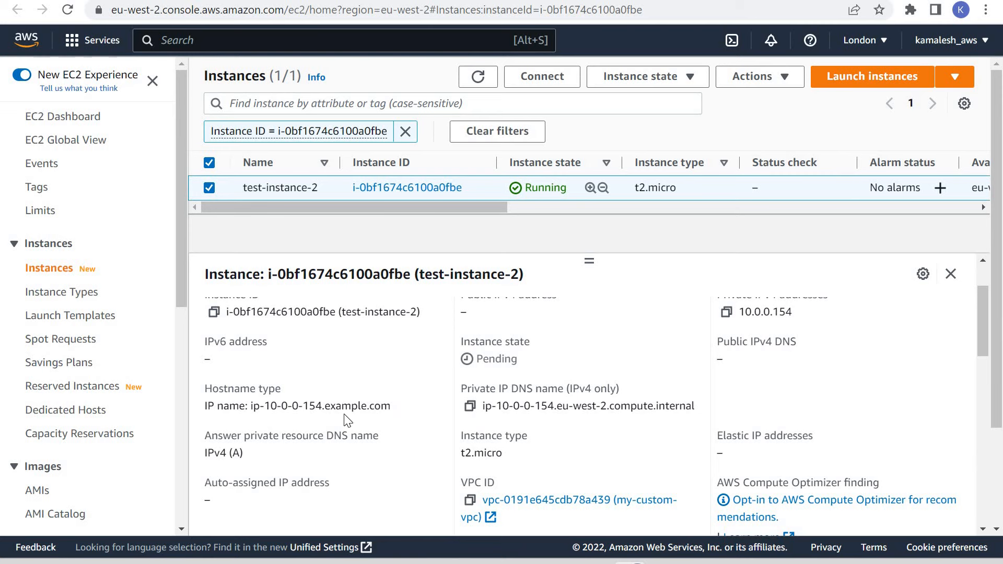